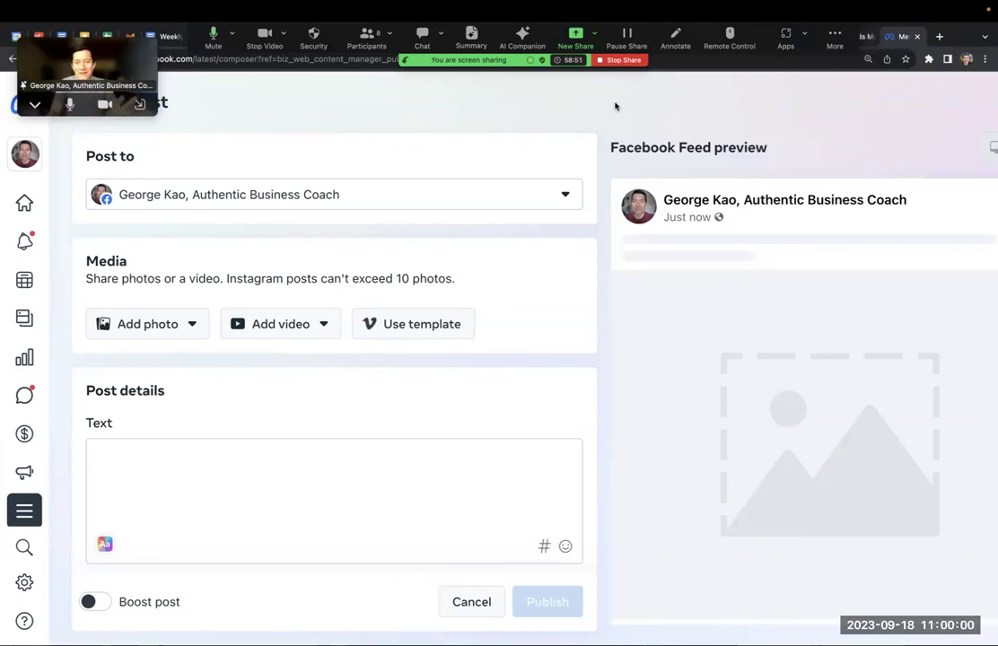
Step: Open canva.com in a new browser tab and open the "Truly unique content?" Instagram post design
key("super+t")
type("can")
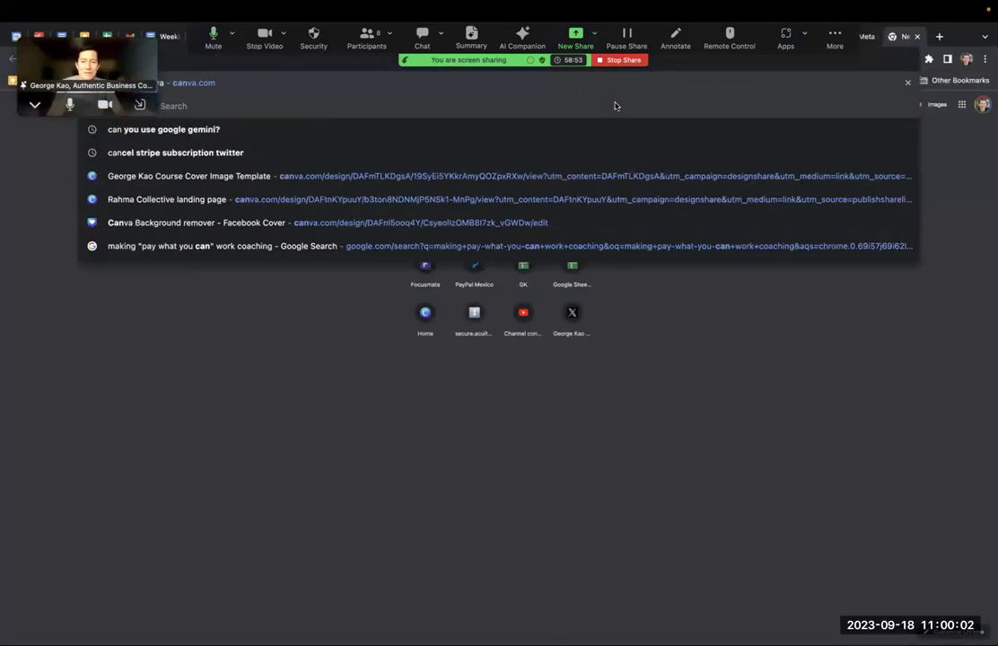
type("va.com")
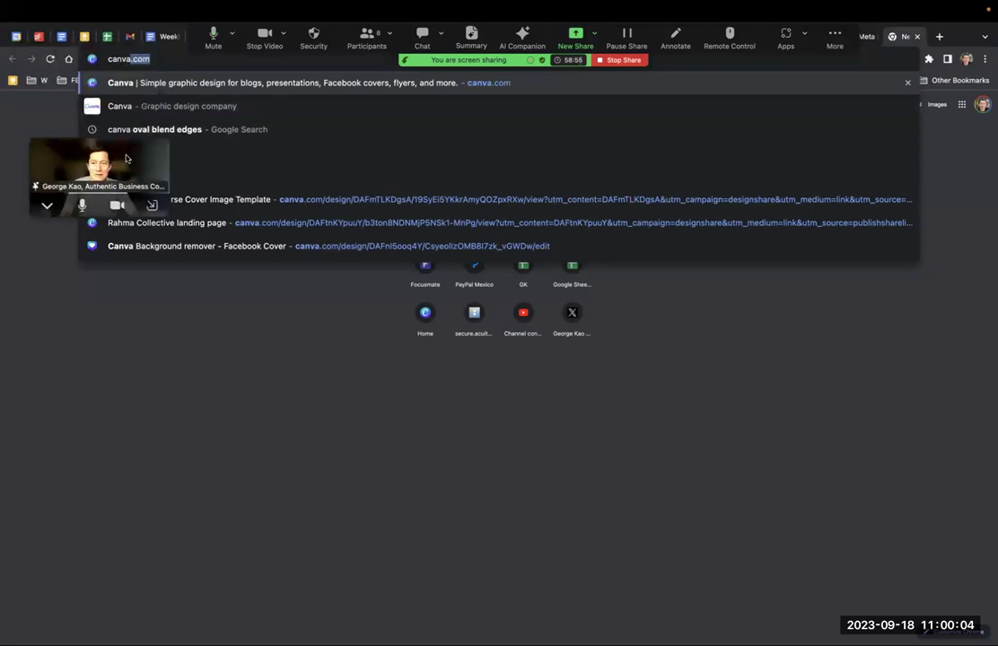
key("Return")
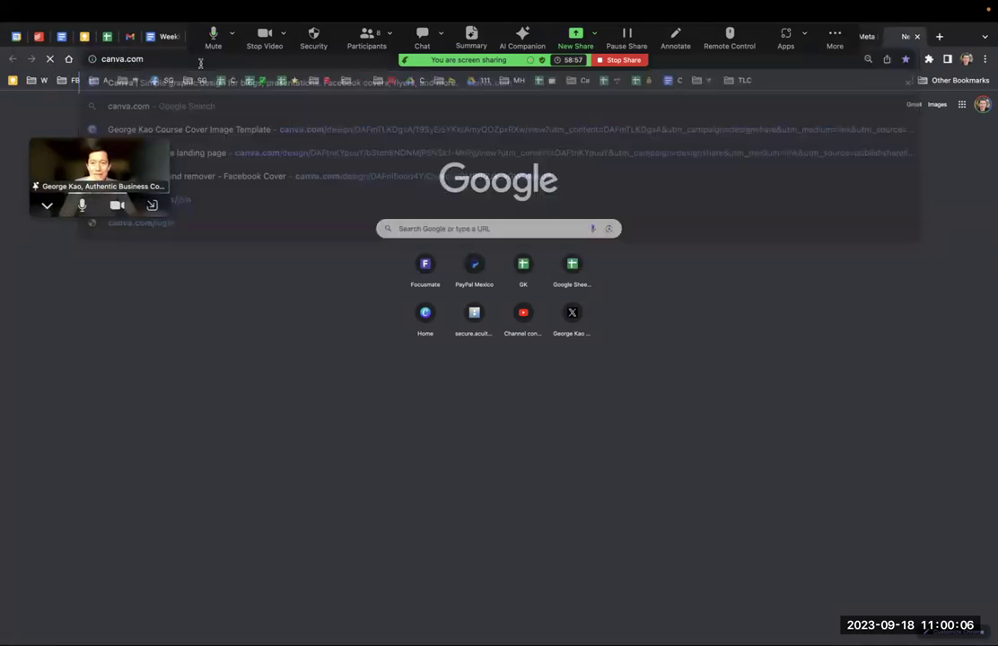
scroll(462, 386, "down", 2)
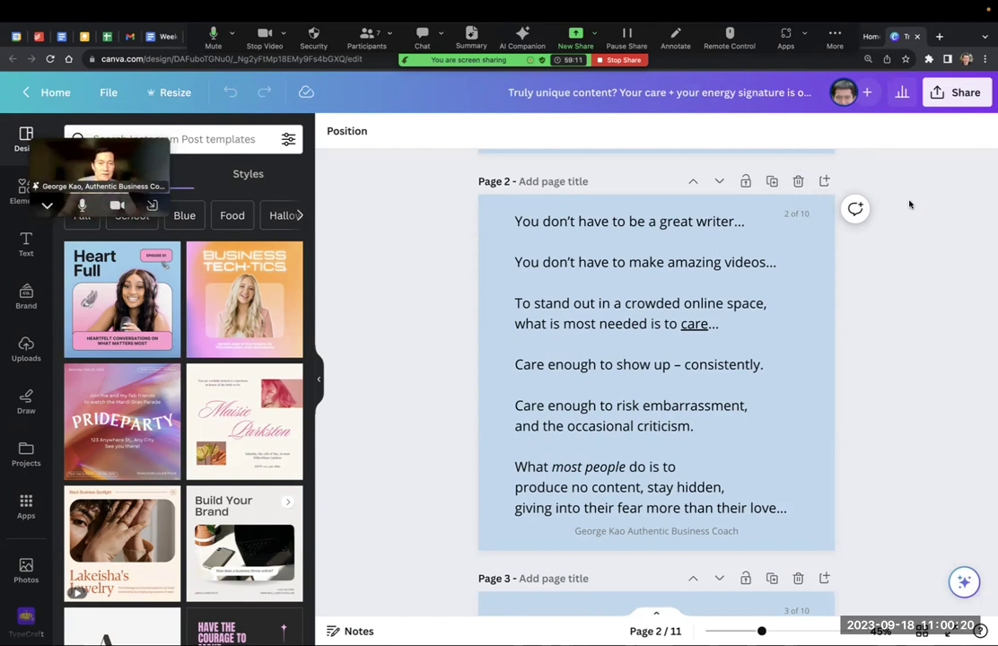
Step: Set up a PNG download of the design limited to pages 1–10, leaving out page 11
scroll(909, 205, "up", 1)
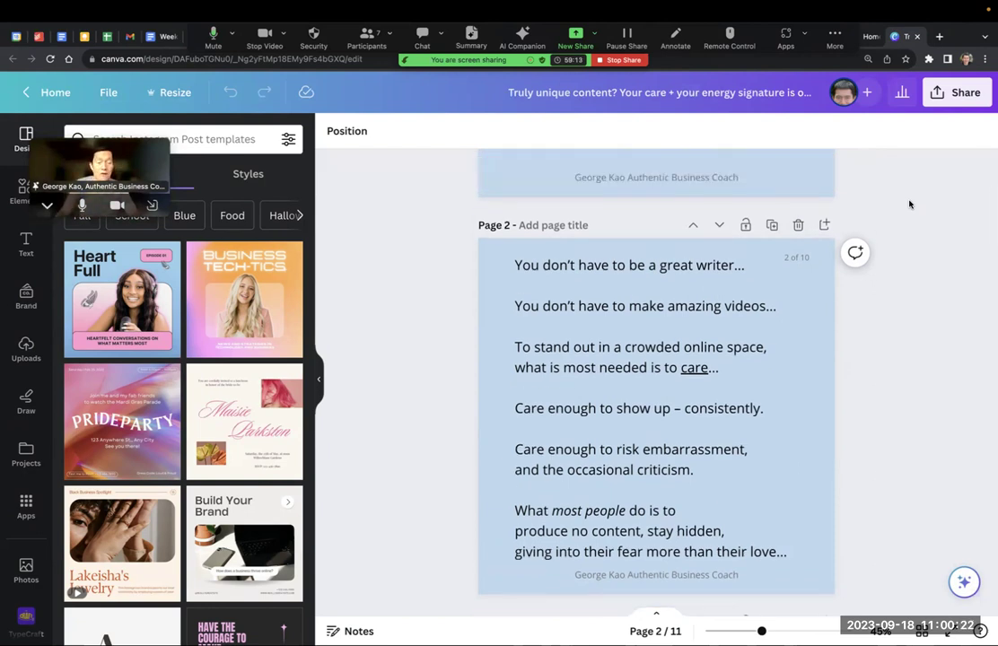
scroll(910, 204, "up", 5)
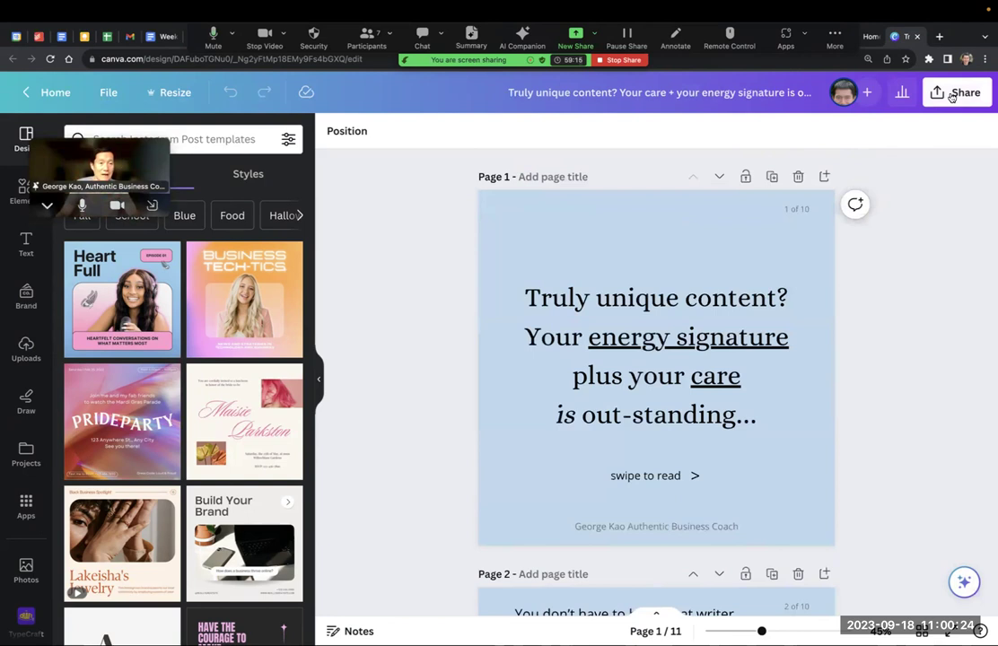
left_click(953, 94)
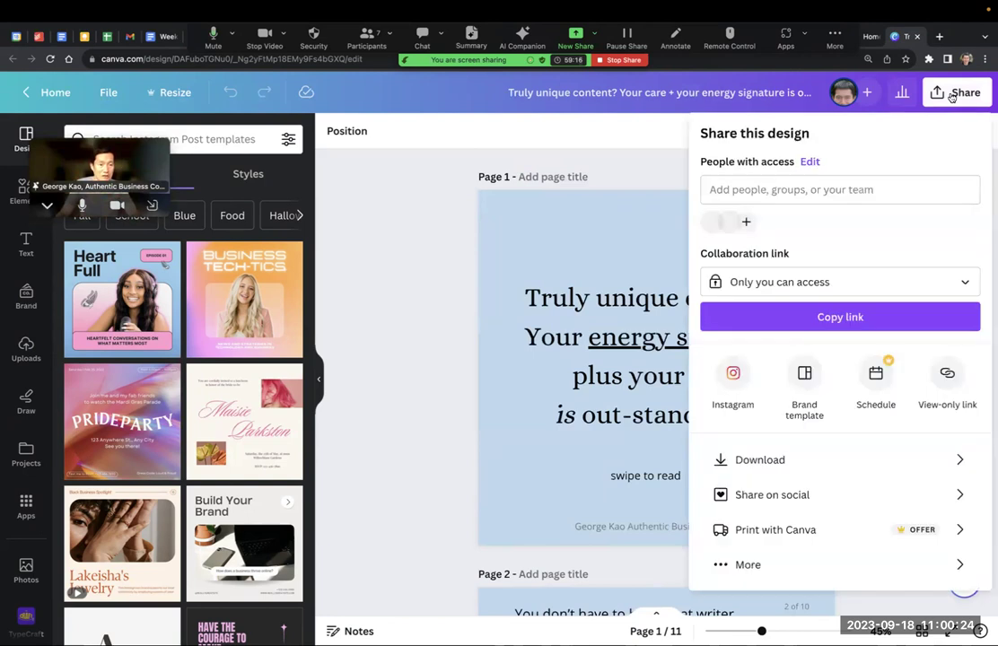
left_click(788, 461)
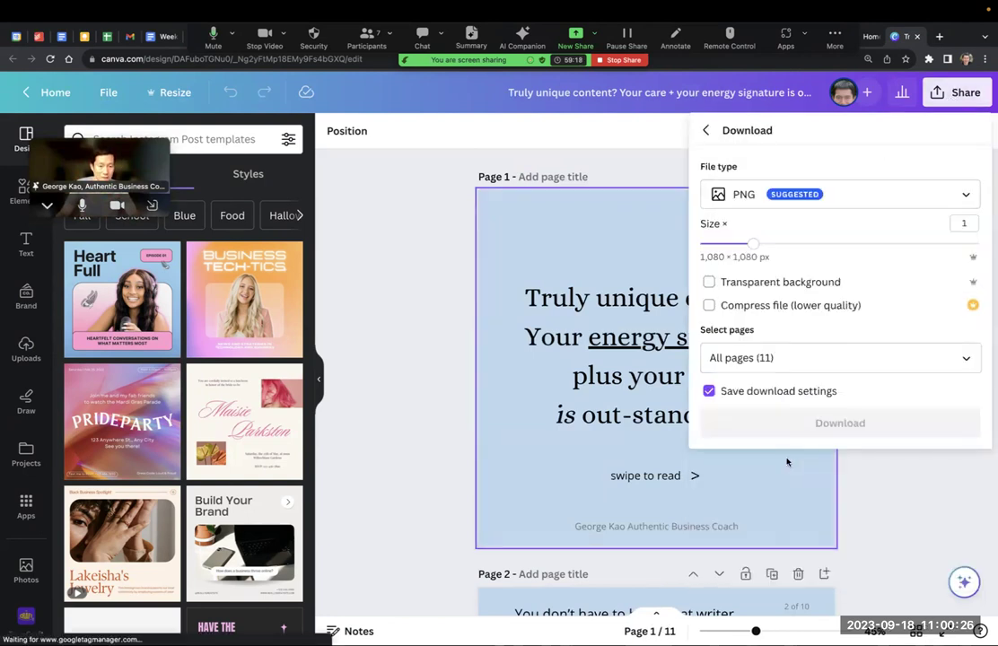
left_click(806, 358)
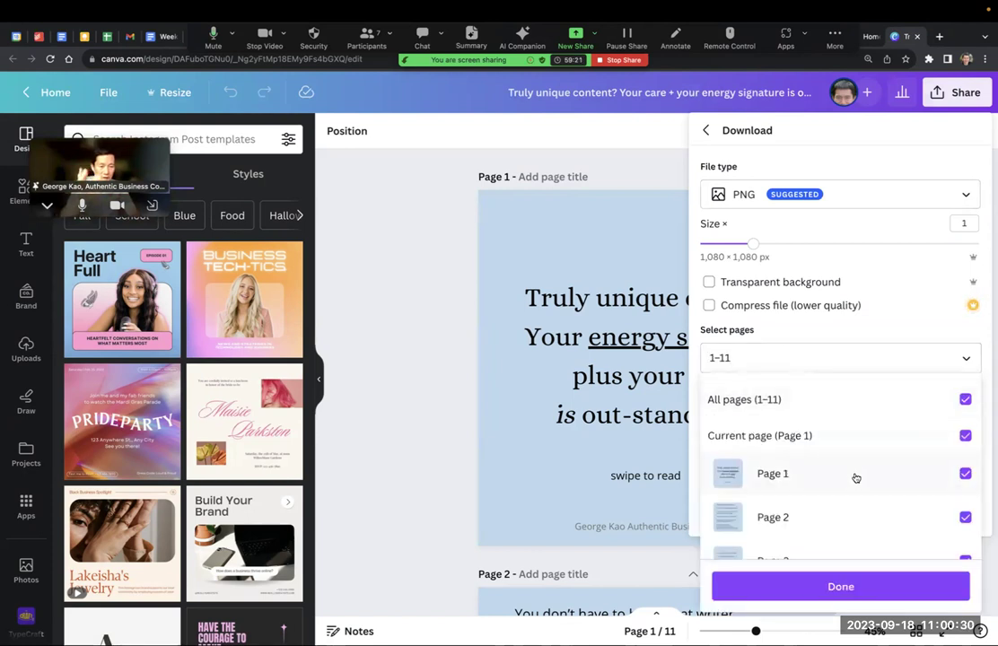
scroll(854, 477, "down", 5)
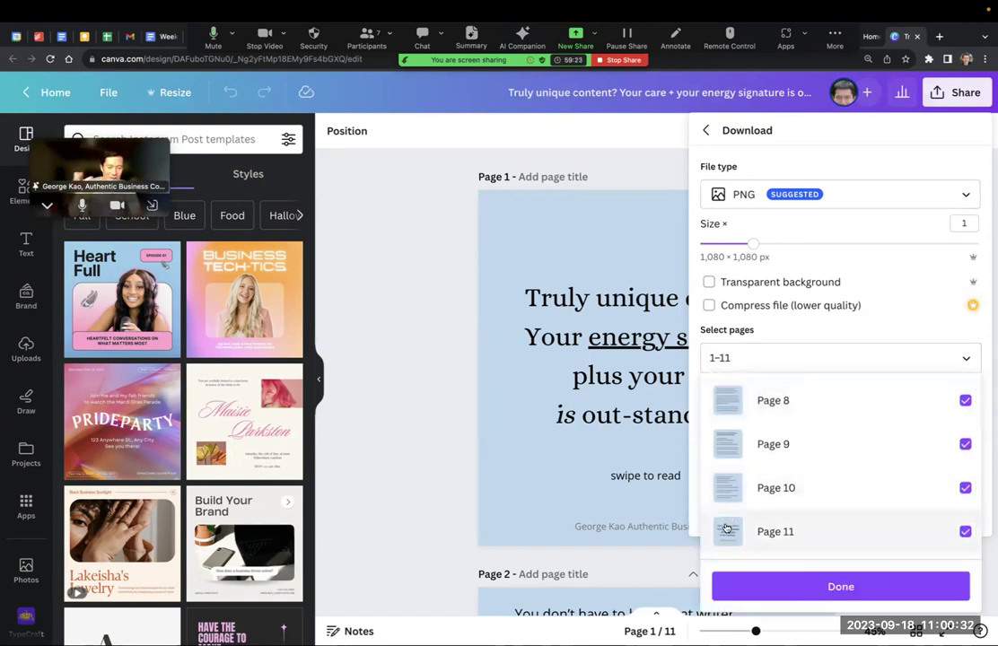
left_click(965, 532)
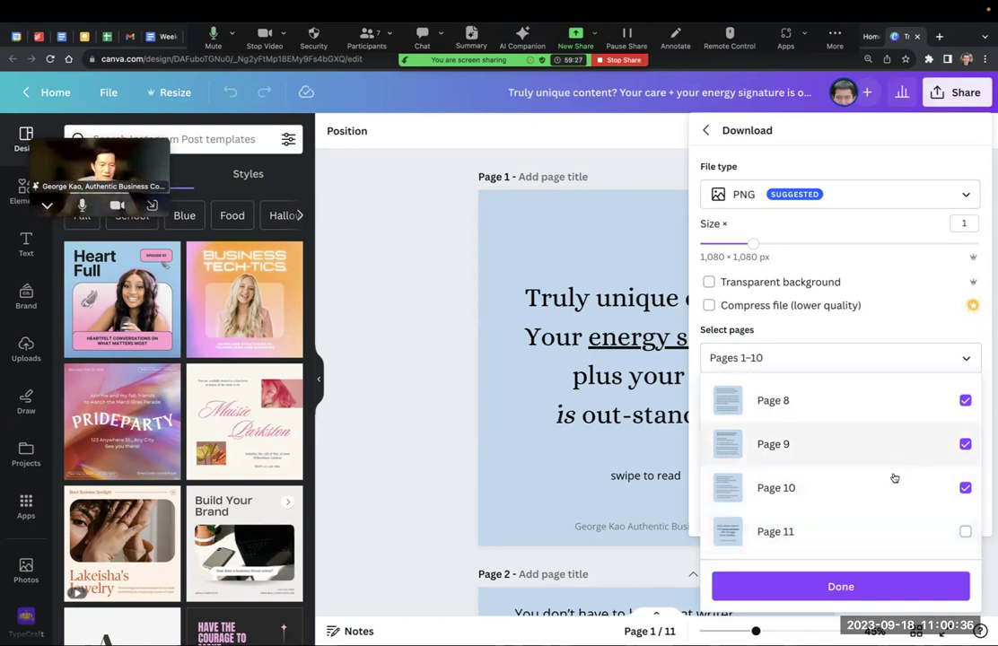
scroll(859, 460, "up", 5)
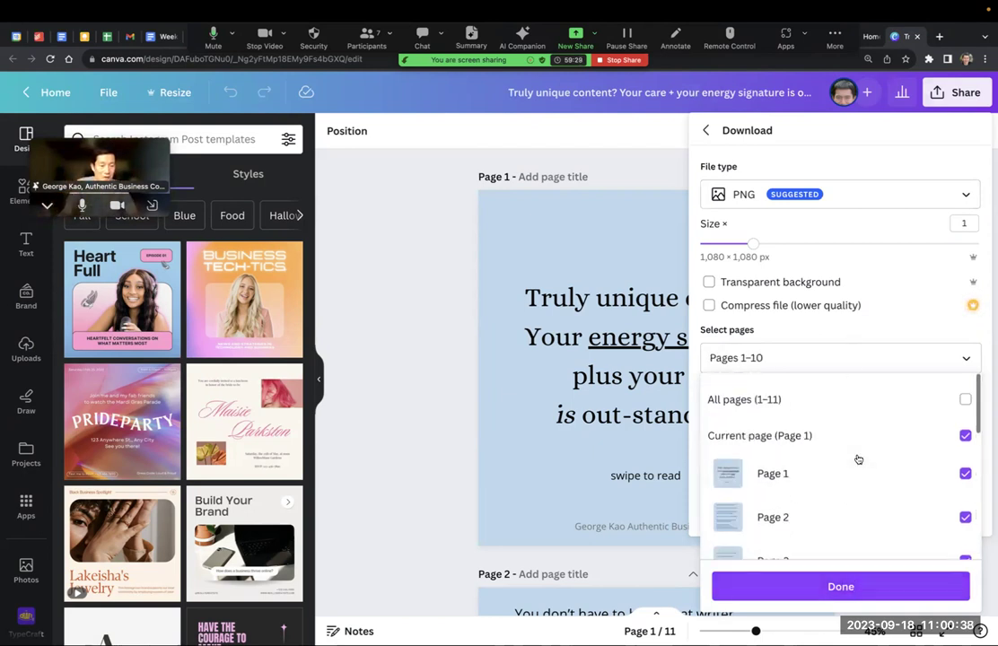
scroll(963, 485, "down", 5)
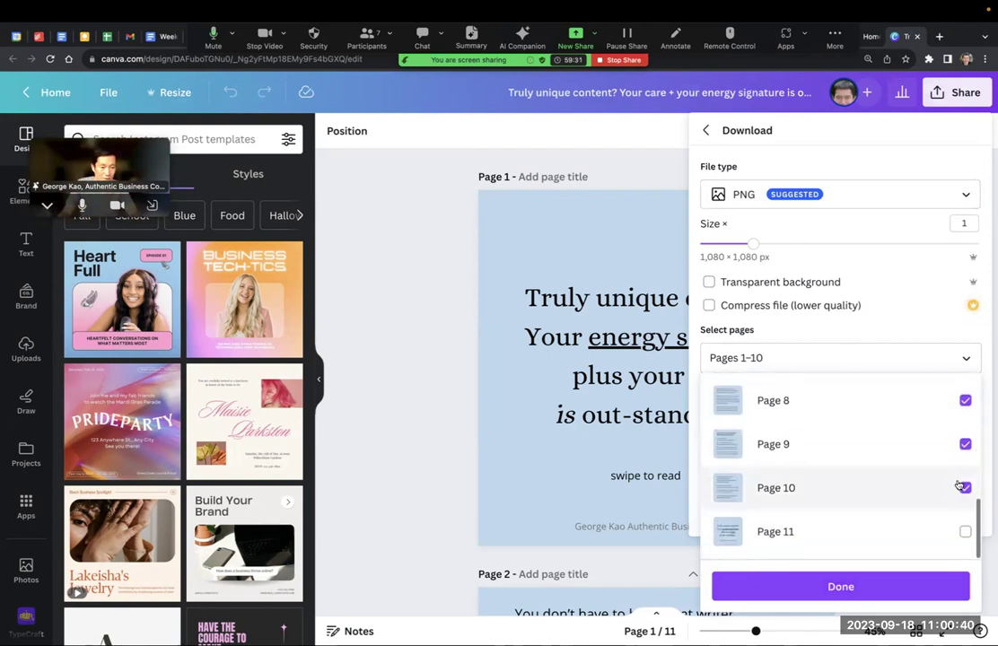
left_click(841, 587)
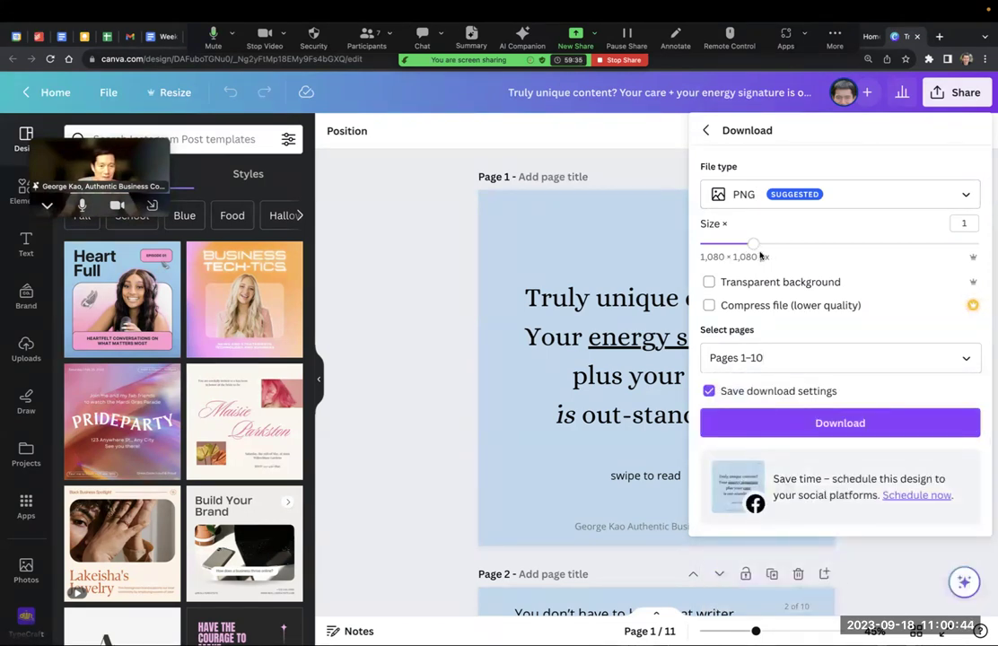
Step: Try download size 2, return the size to 1 (1,080 × 1,080 px), and download the selected pages
left_click_drag(781, 251, 860, 252)
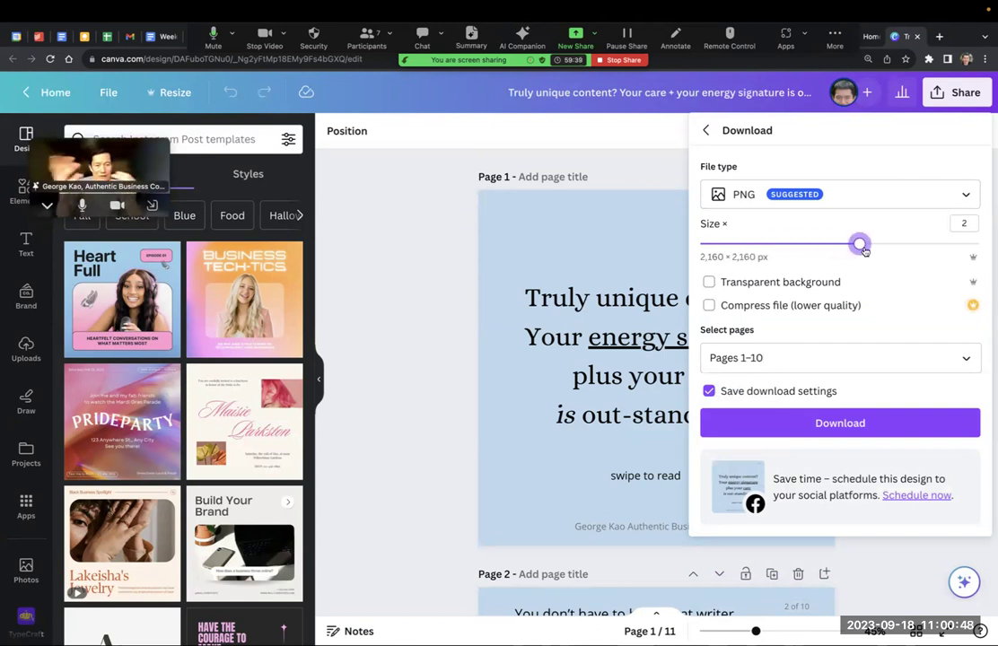
left_click_drag(859, 244, 752, 246)
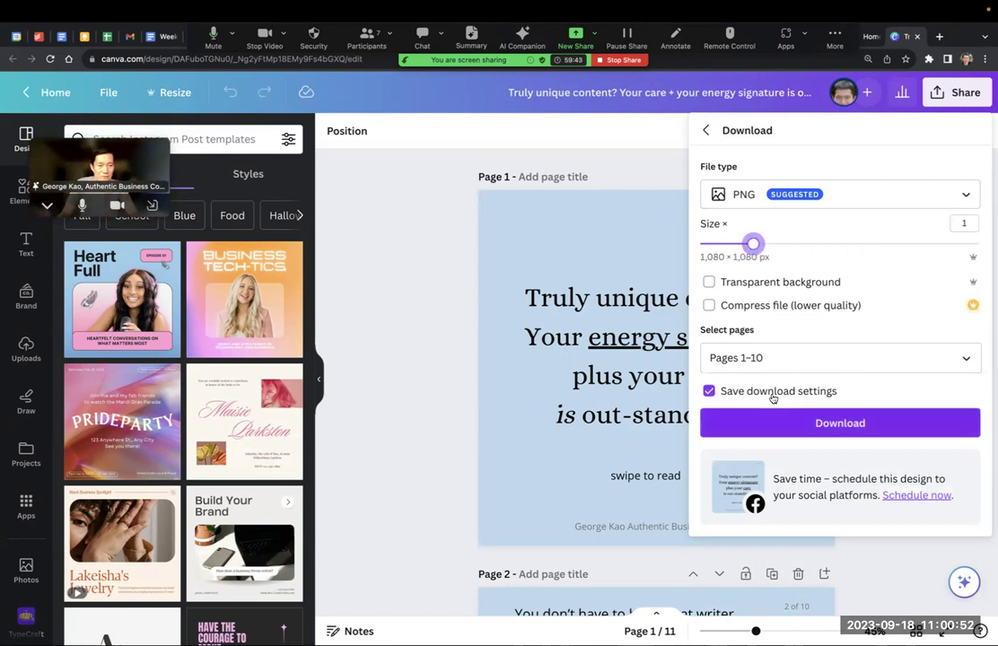
left_click(808, 425)
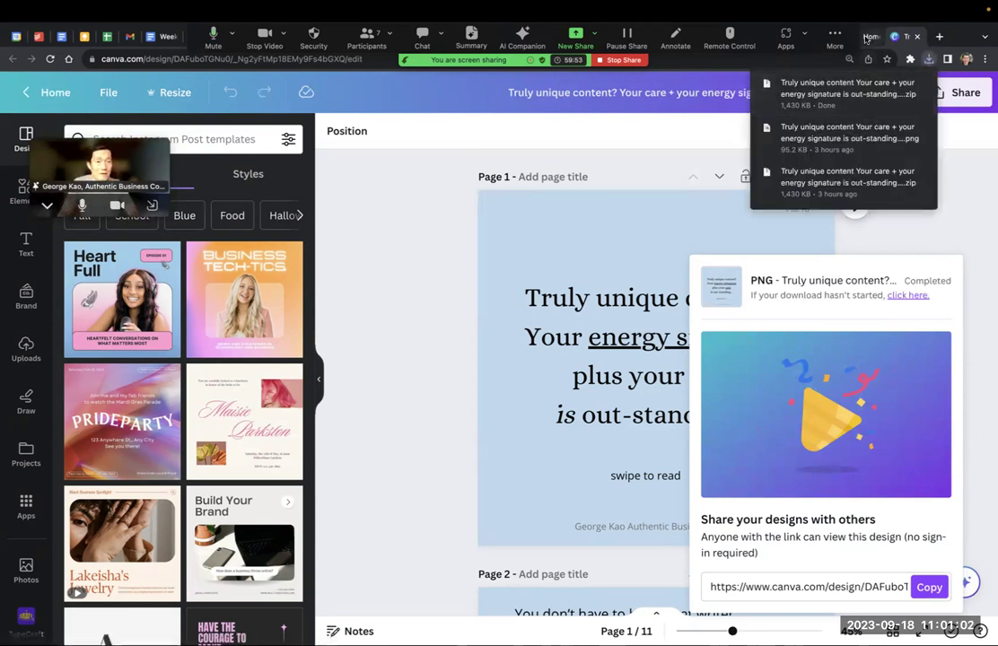
Step: Switch to Meta Business Suite and start a new post from its Content page
left_click(866, 38)
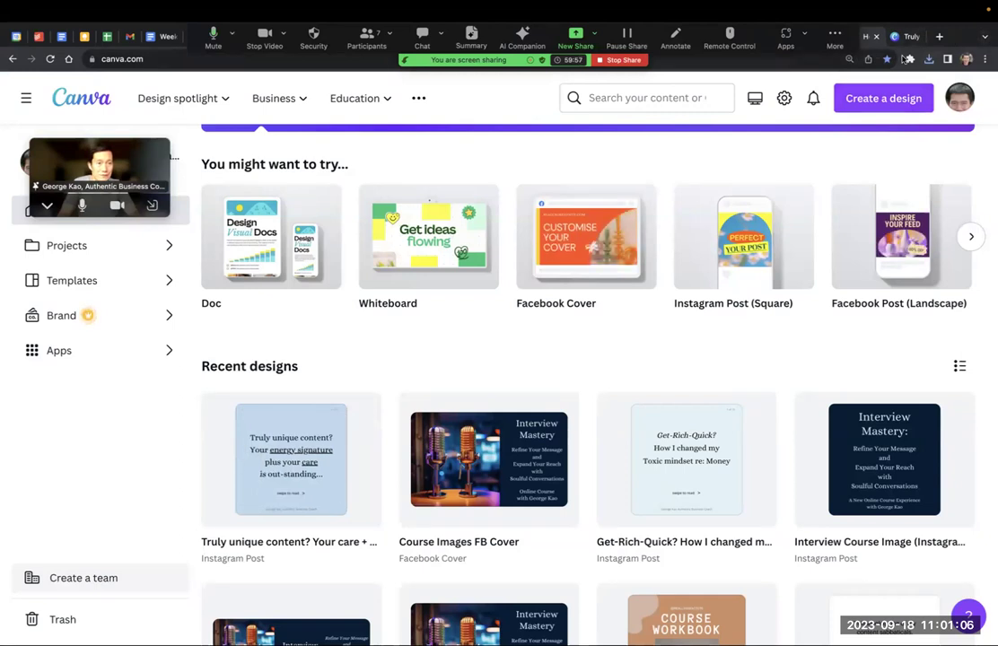
key("super+grave")
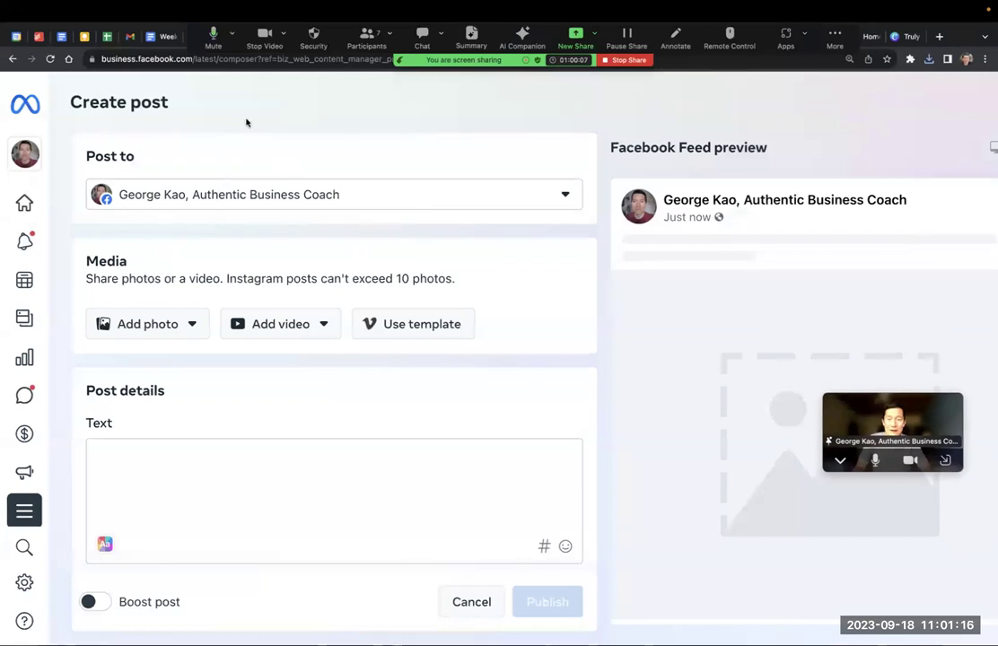
mouse_move(29, 156)
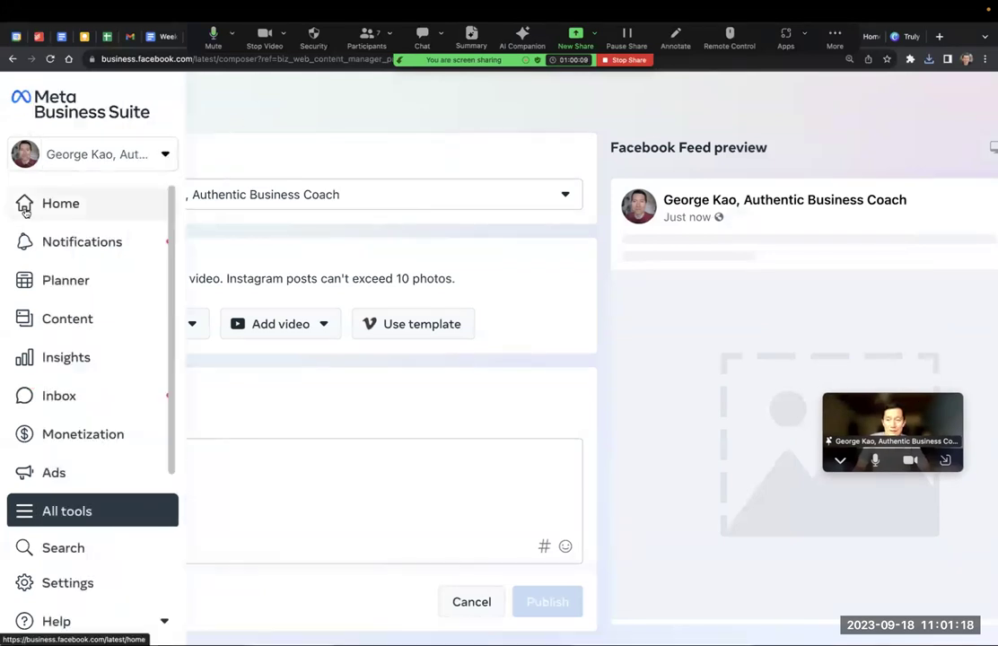
left_click(47, 321)
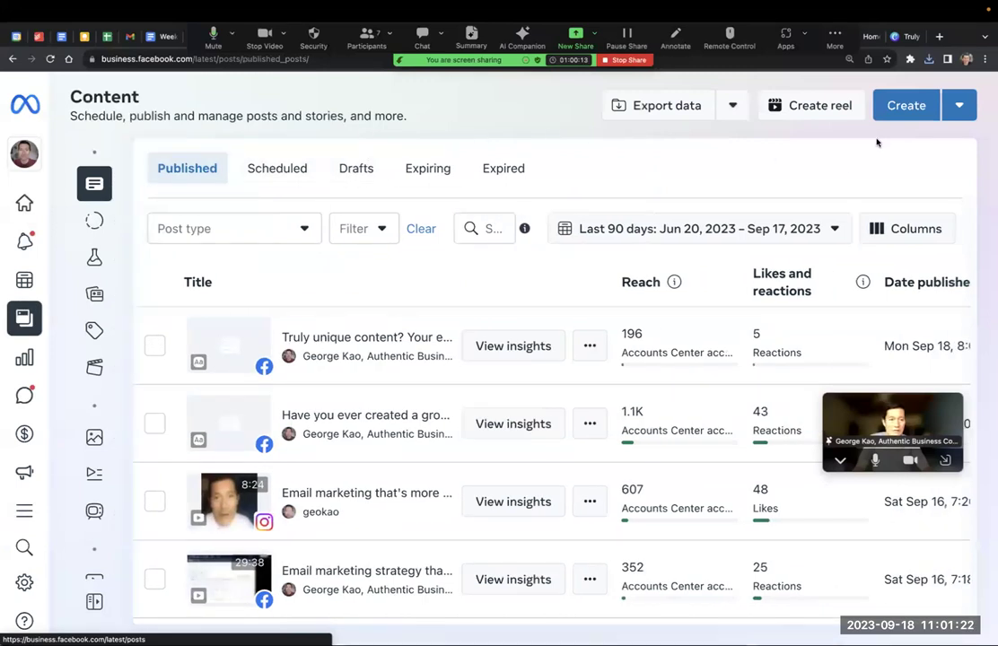
left_click(901, 107)
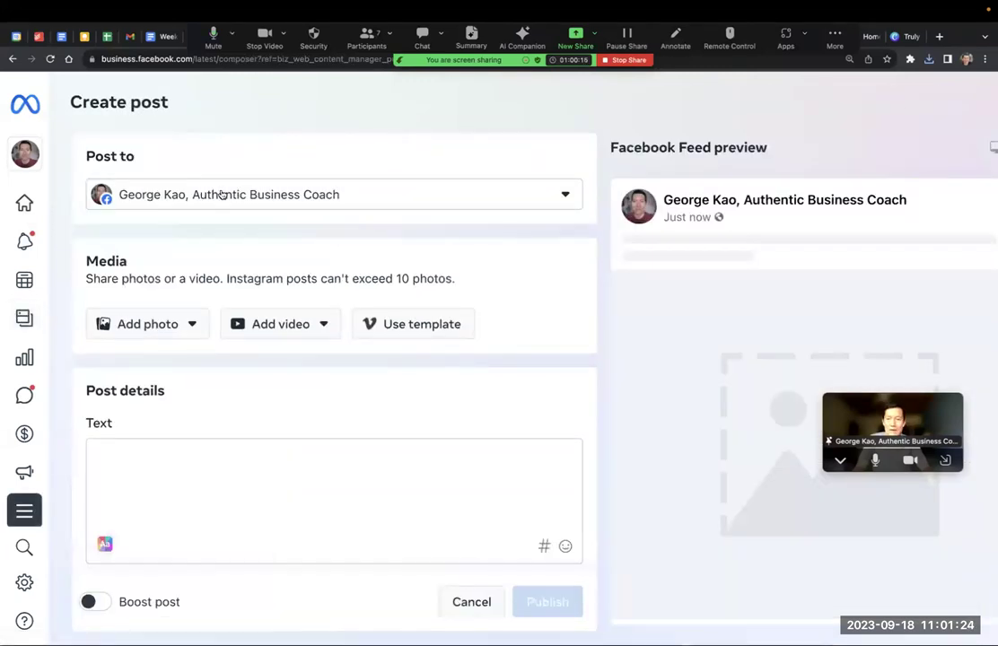
Step: Set the post's destination to the Instagram account only, deselecting the Facebook page
left_click(220, 195)
left_click(183, 309)
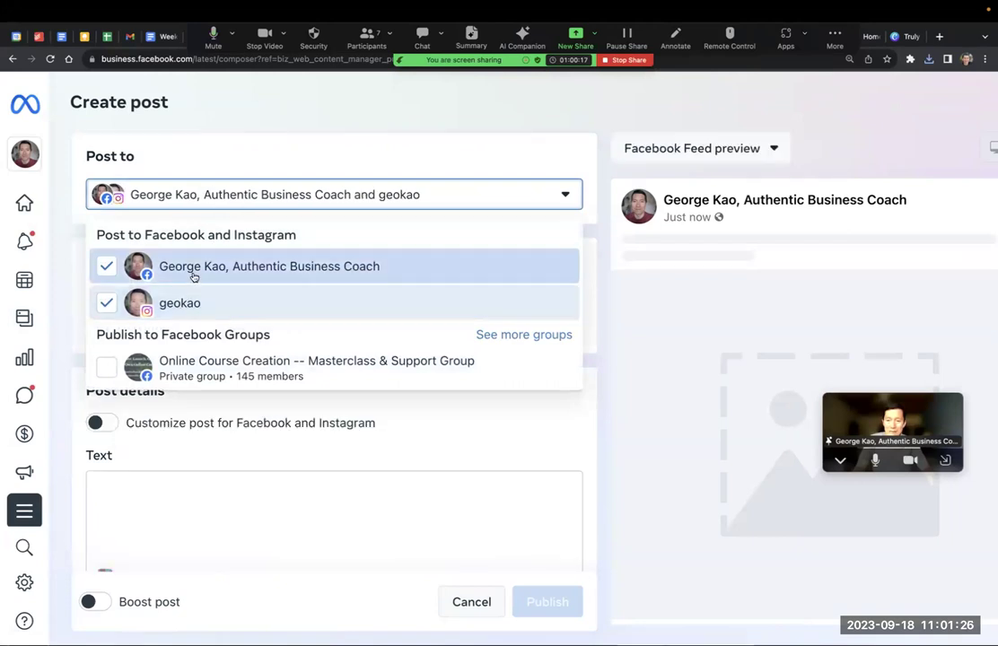
left_click(193, 274)
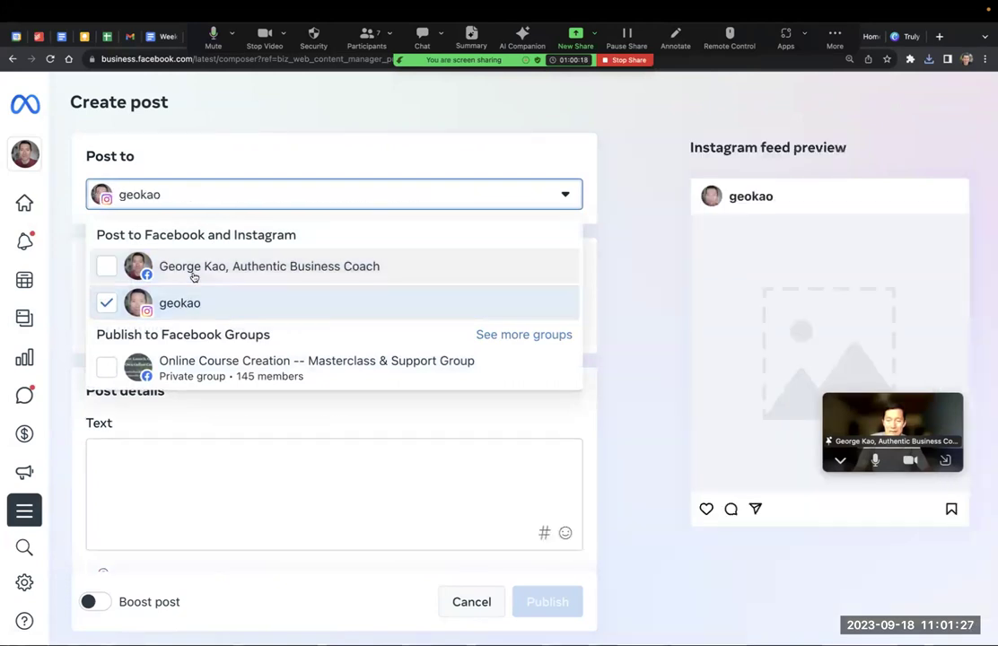
left_click(264, 116)
Step: Start adding photos to the post's media by uploading them from the desktop
scroll(239, 270, "down", 1)
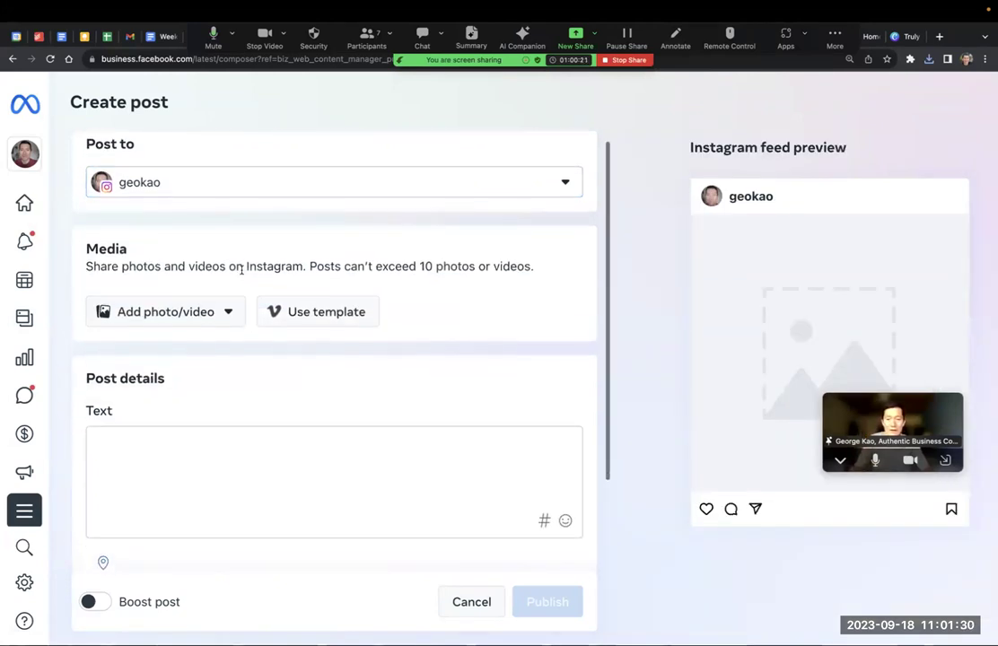
left_click(207, 291)
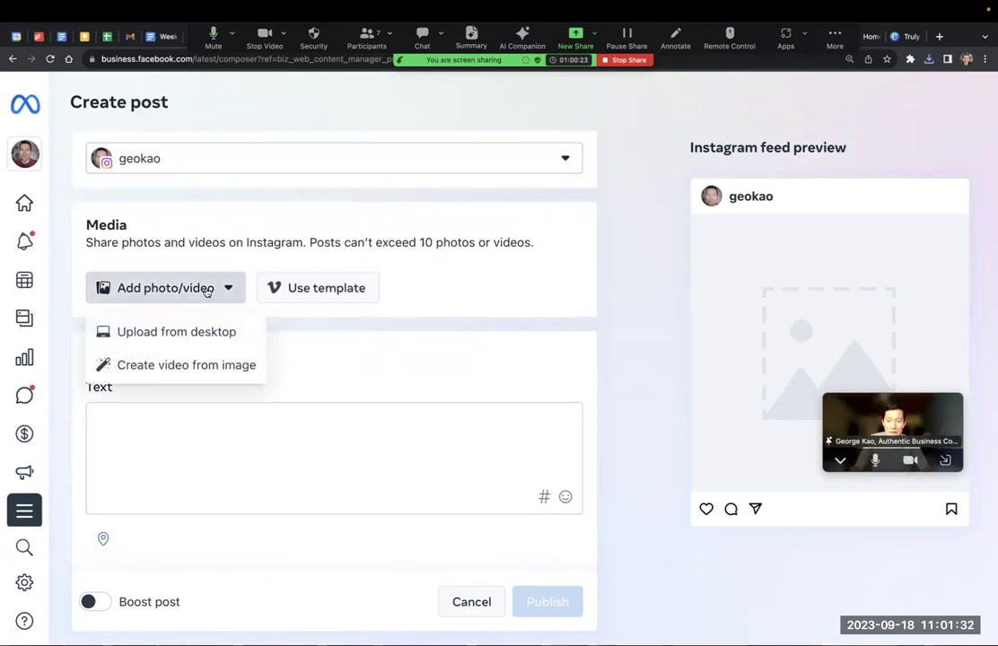
left_click(185, 334)
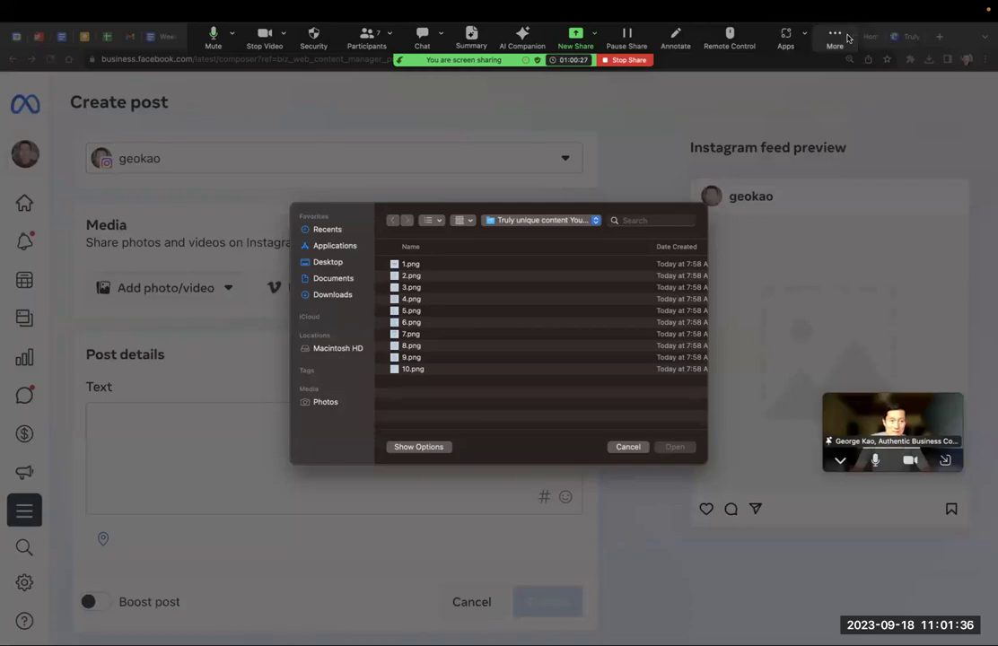
left_click(836, 38)
left_click(845, 69)
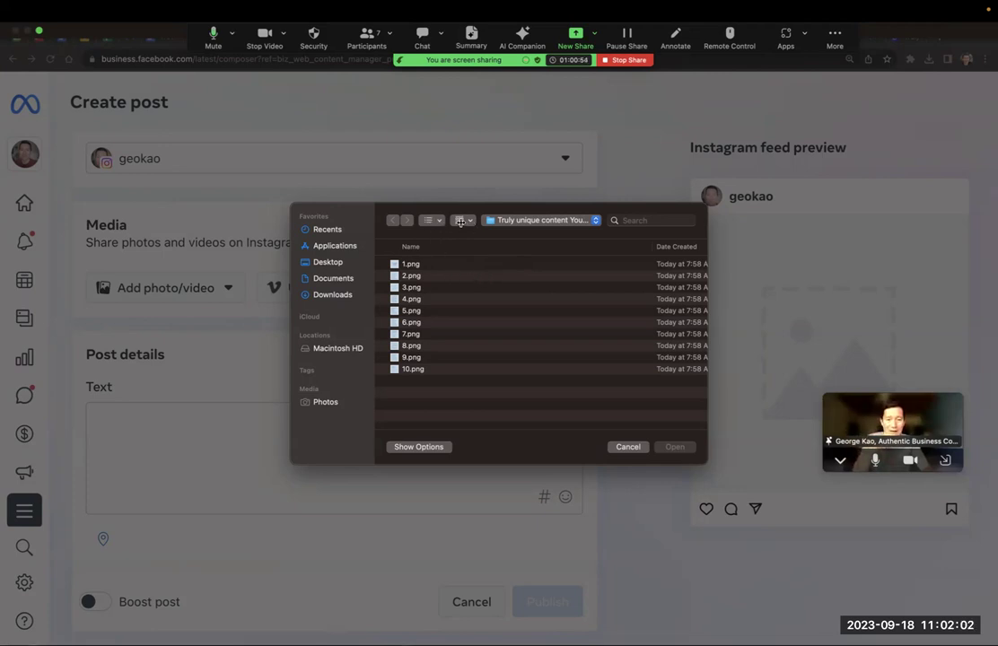
Step: Show the image files in the file chooser as icons, and return them to the list view
left_click(460, 221)
left_click(438, 222)
left_click(433, 221)
left_click(444, 270)
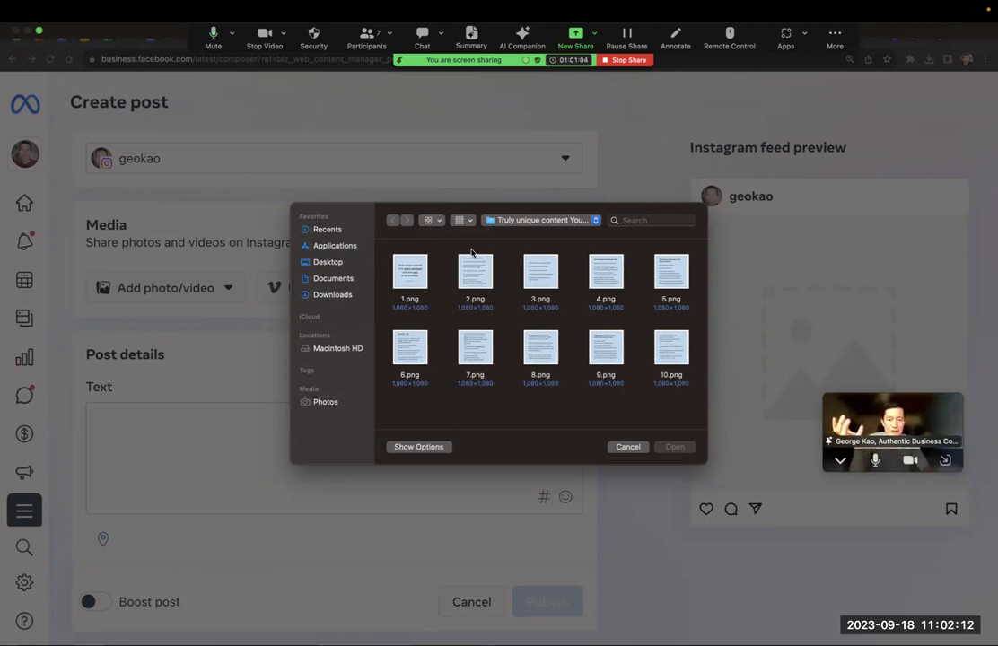
left_click(432, 222)
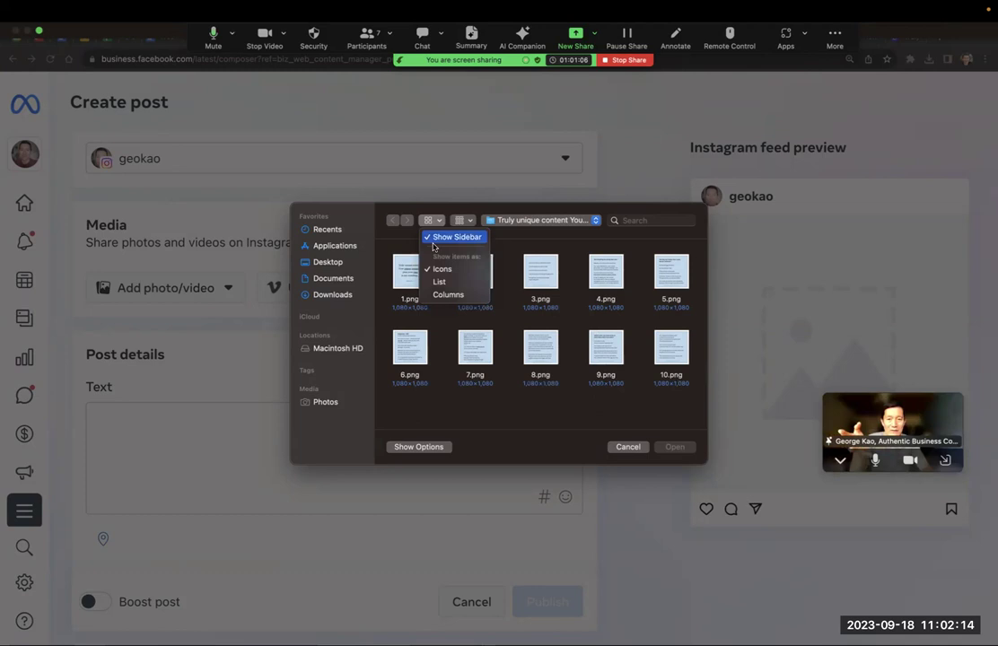
left_click(440, 283)
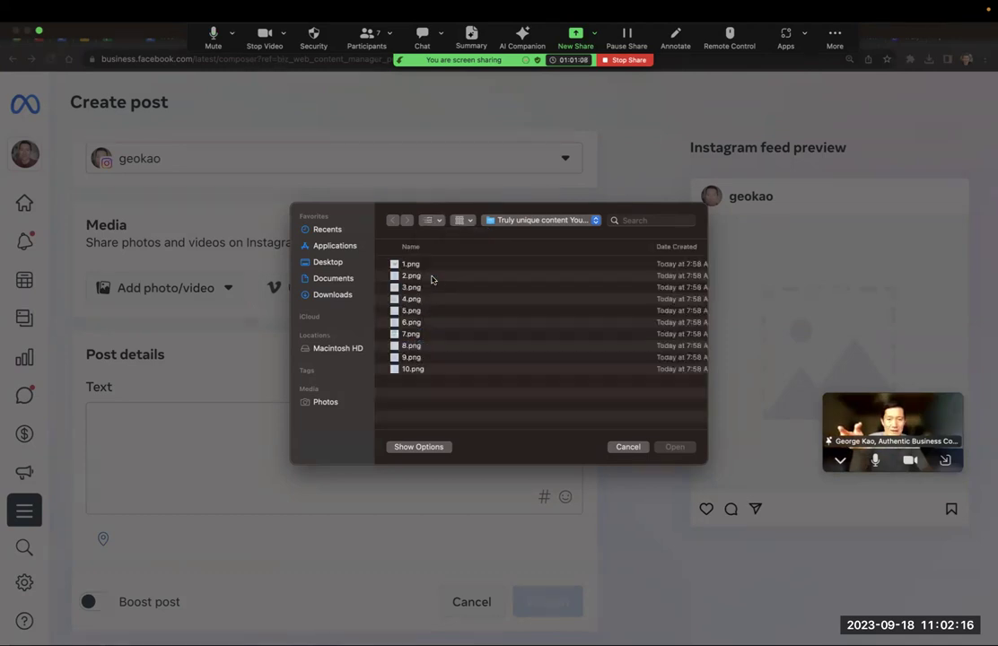
Step: Select all the images from 1.png to 10.png and upload them to the Instagram post
left_click(415, 264)
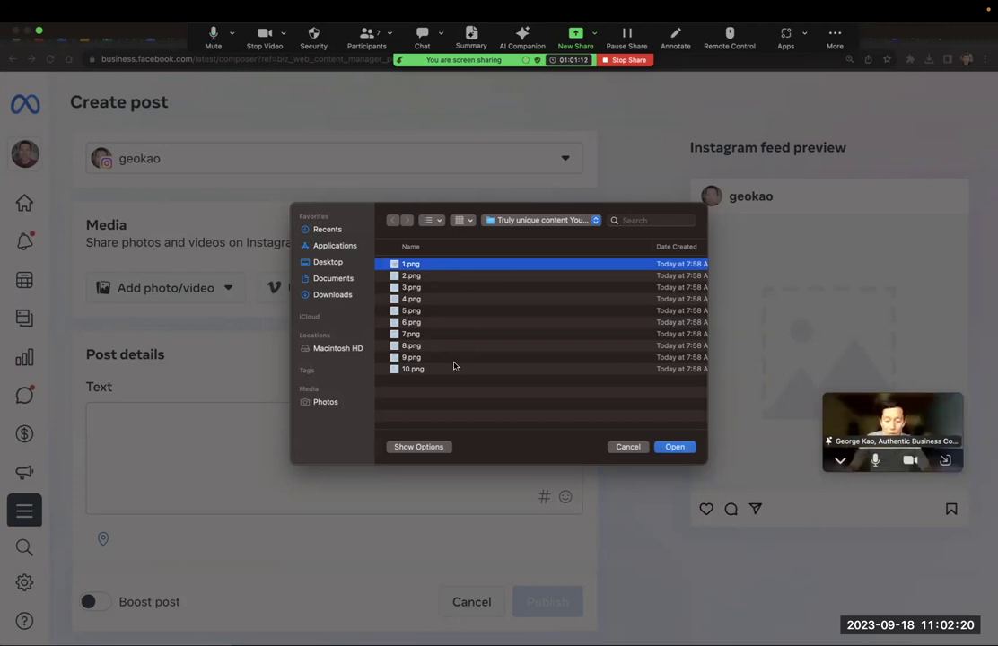
left_click(433, 369, "shift")
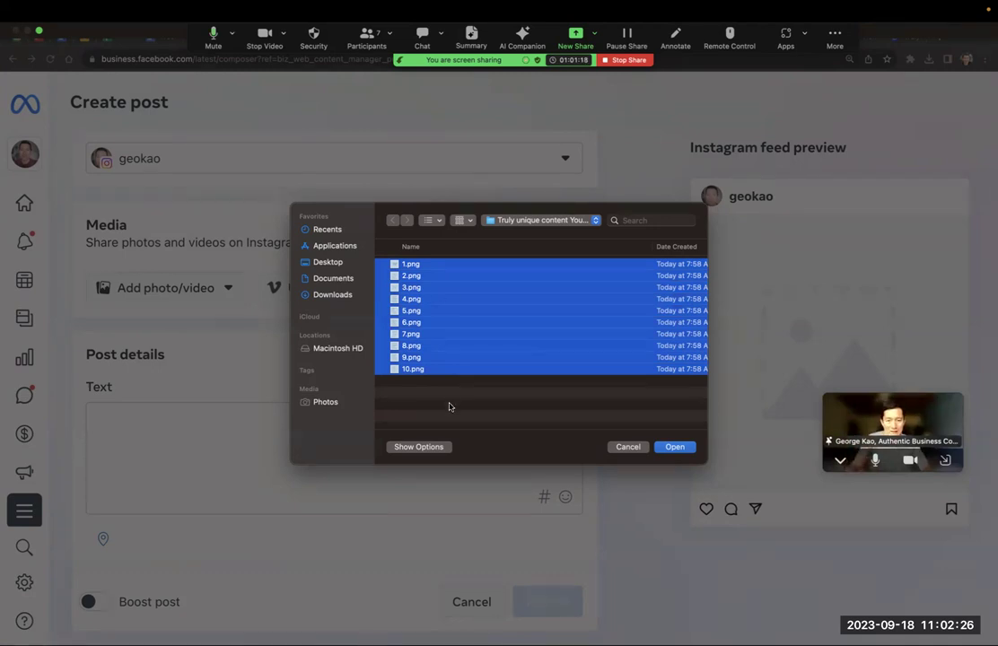
left_click(447, 403)
left_click_drag(376, 264, 438, 373)
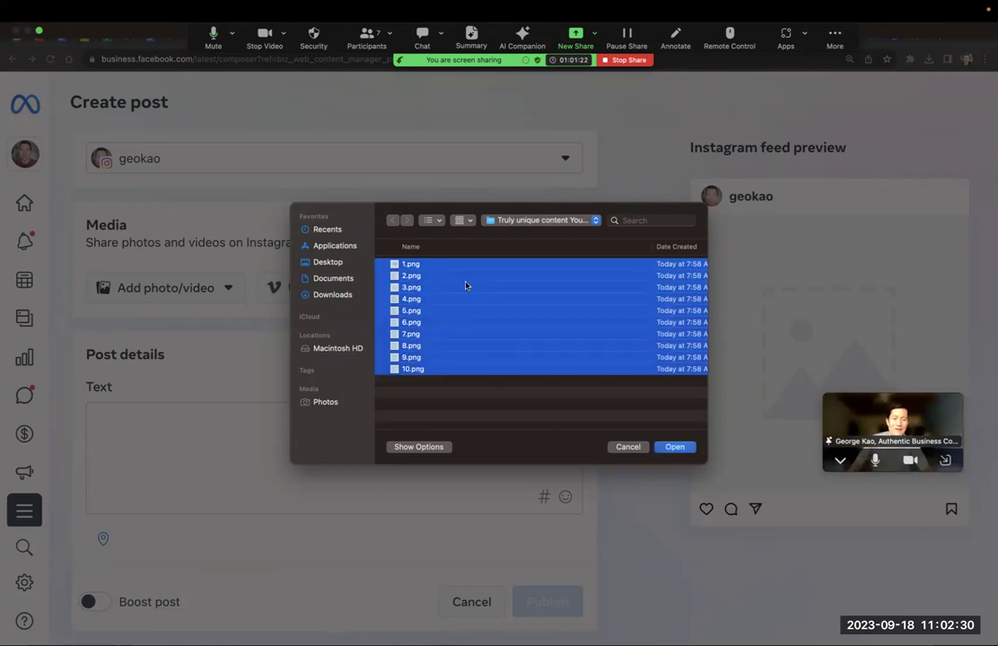
left_click(673, 451)
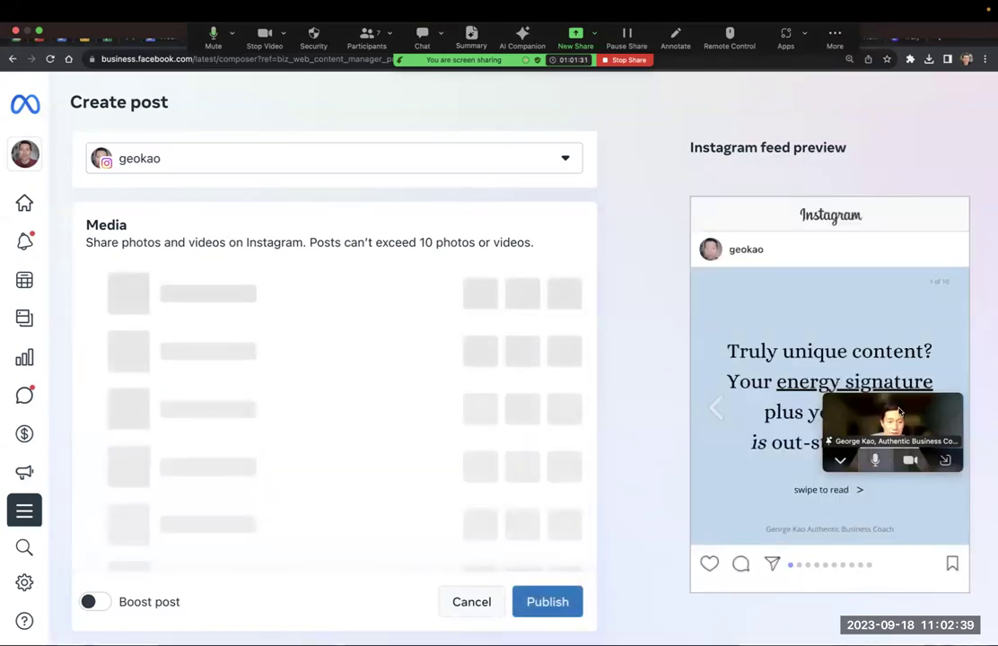
Step: Page through the Instagram feed preview from the first to the tenth image to check the carousel order
left_click_drag(876, 465, 658, 64)
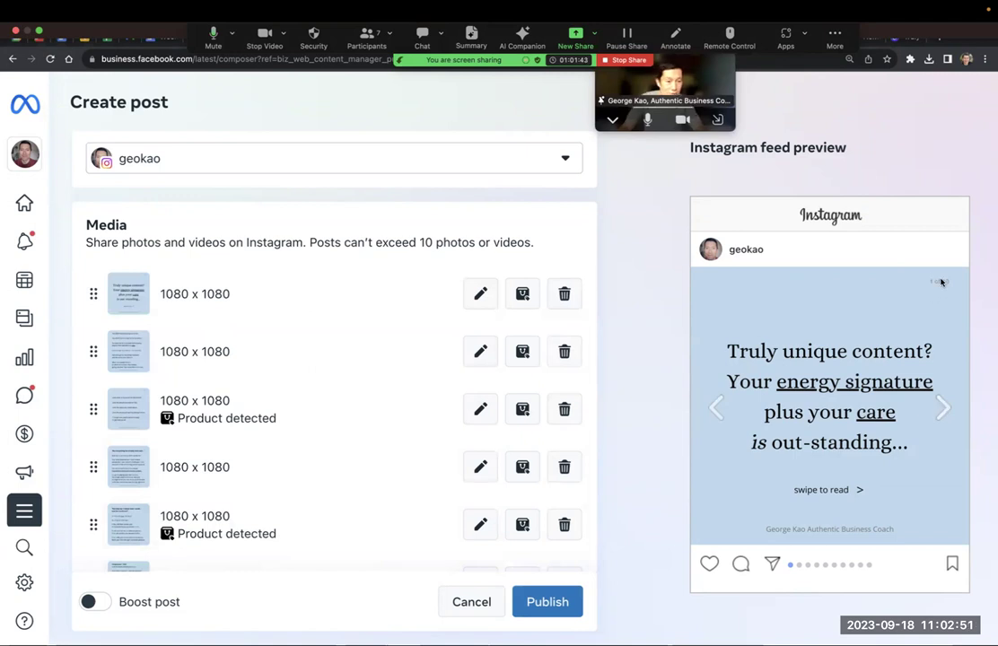
left_click(944, 409)
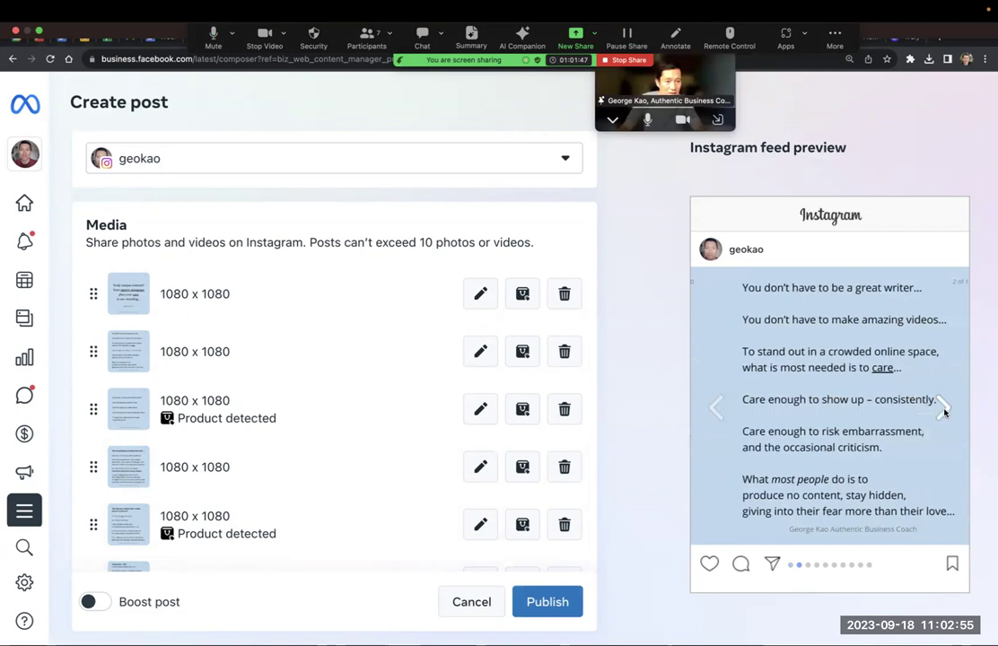
left_click(944, 409)
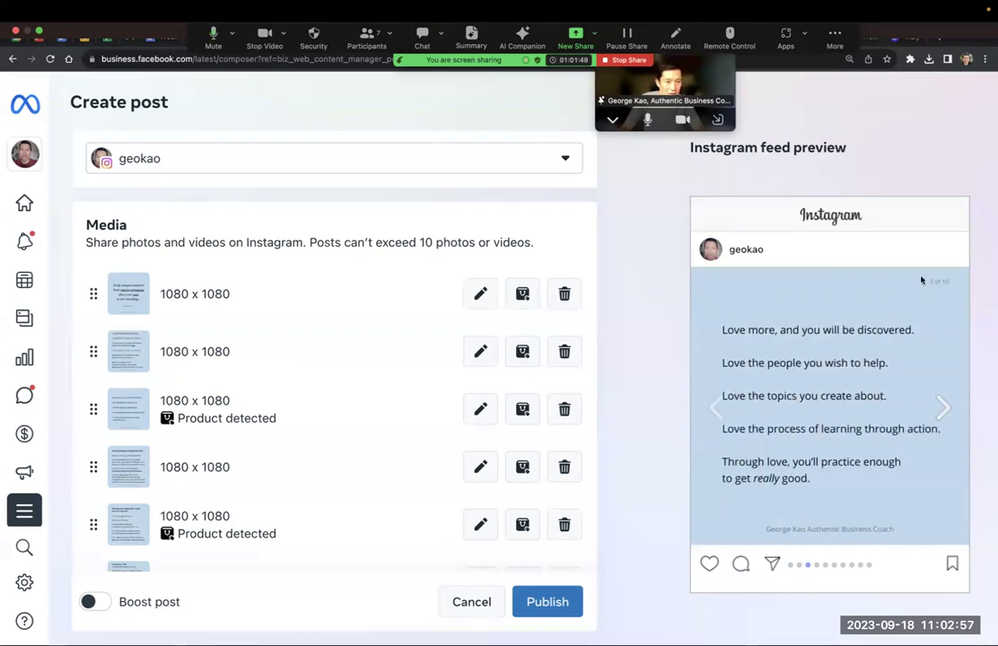
left_click(943, 408)
left_click(941, 410)
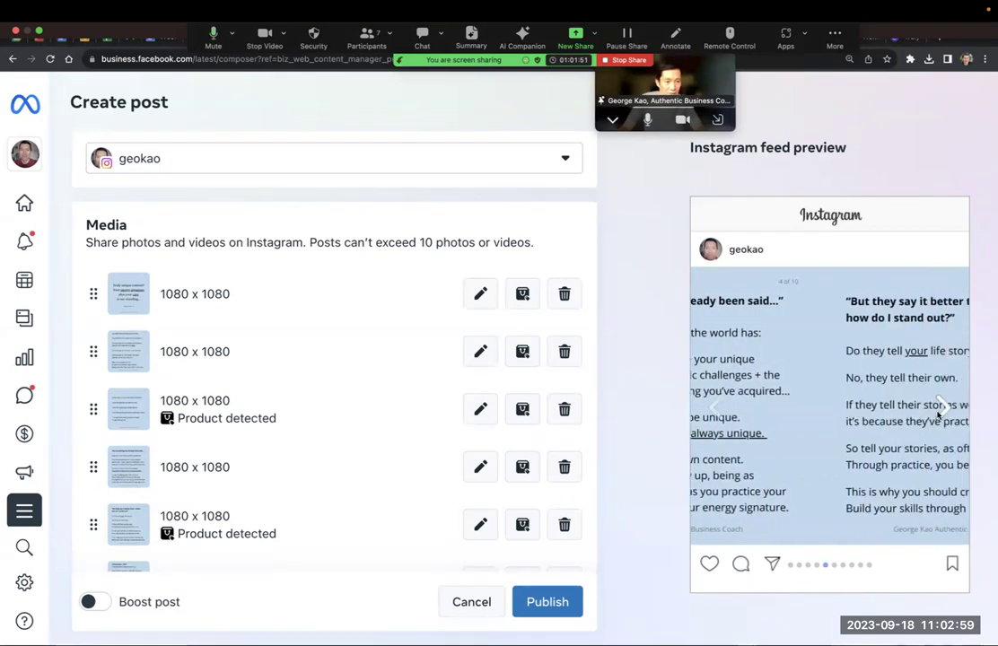
left_click(940, 412)
left_click(940, 411)
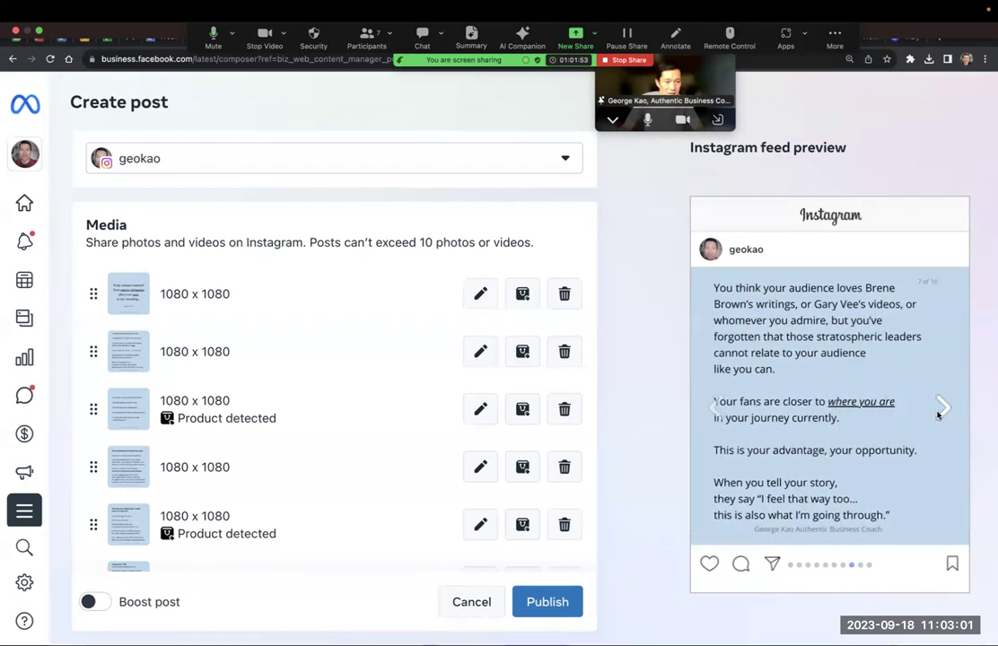
left_click(940, 411)
left_click(940, 411)
left_click(940, 411)
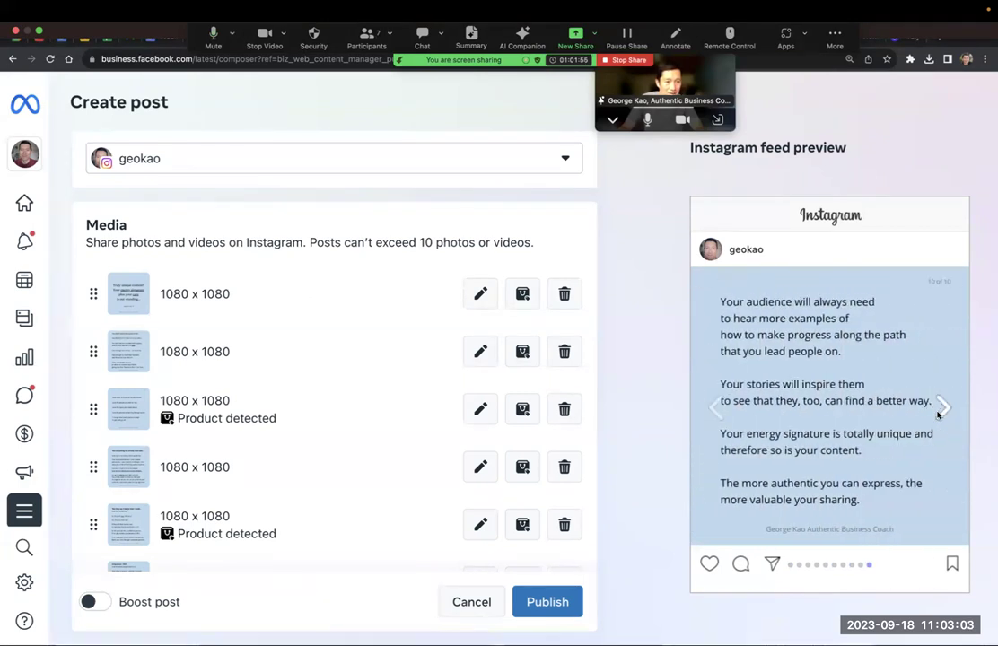
Step: Enter the three-line placeholder caption "djksaljd", "sajdklsjdkajd", "asdksljdlksa" as the post text and view the scheduling options
scroll(389, 364, "down", 5)
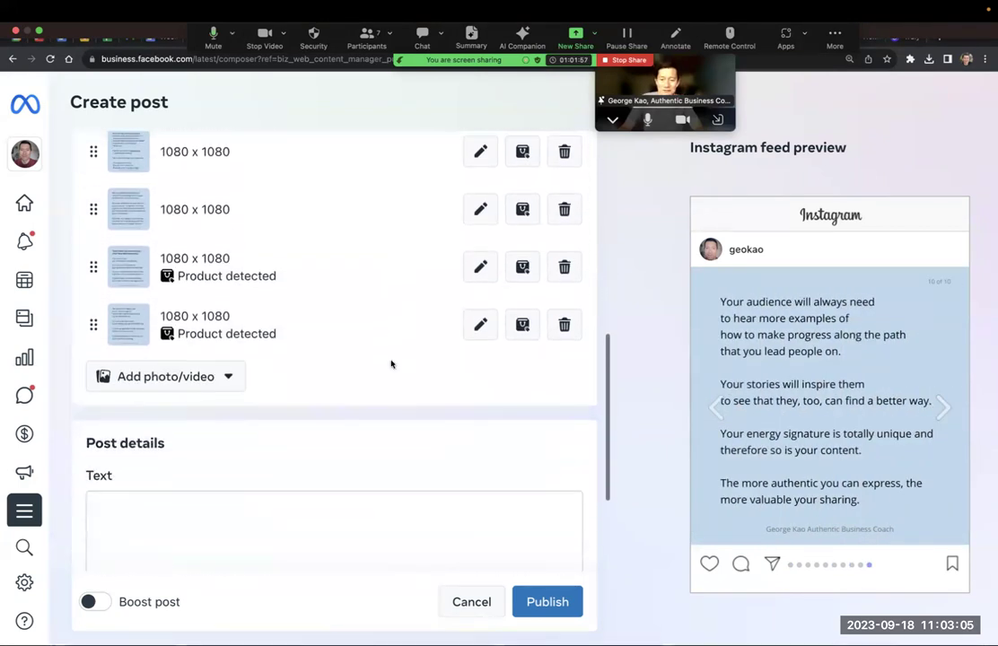
left_click(379, 417)
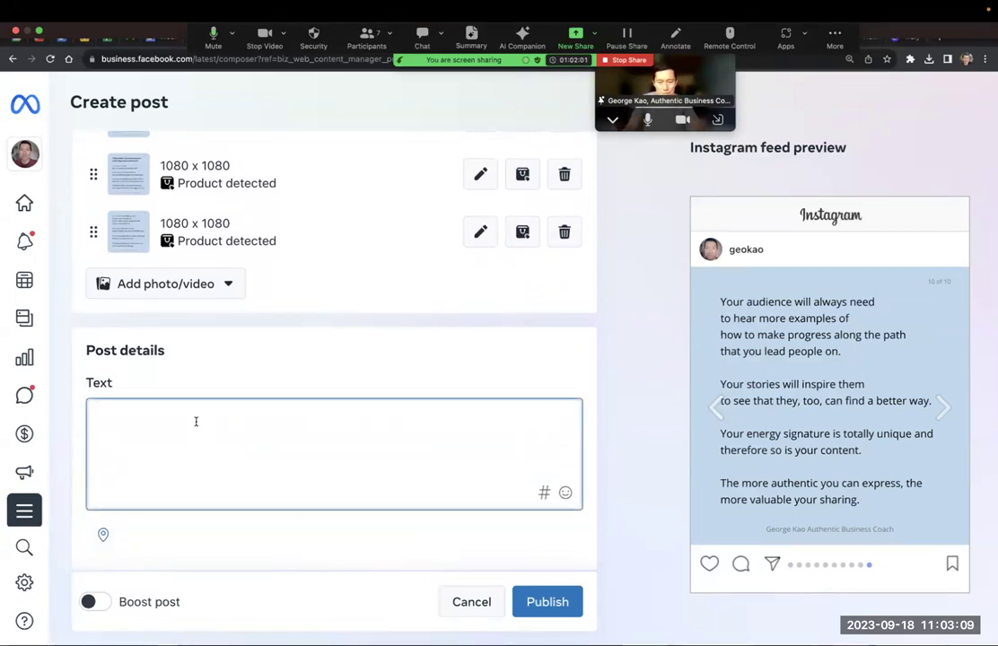
type("djksaljd")
key("Return")
type("sajdklsjdkajd")
key("Return")
type("asdksljdlksa")
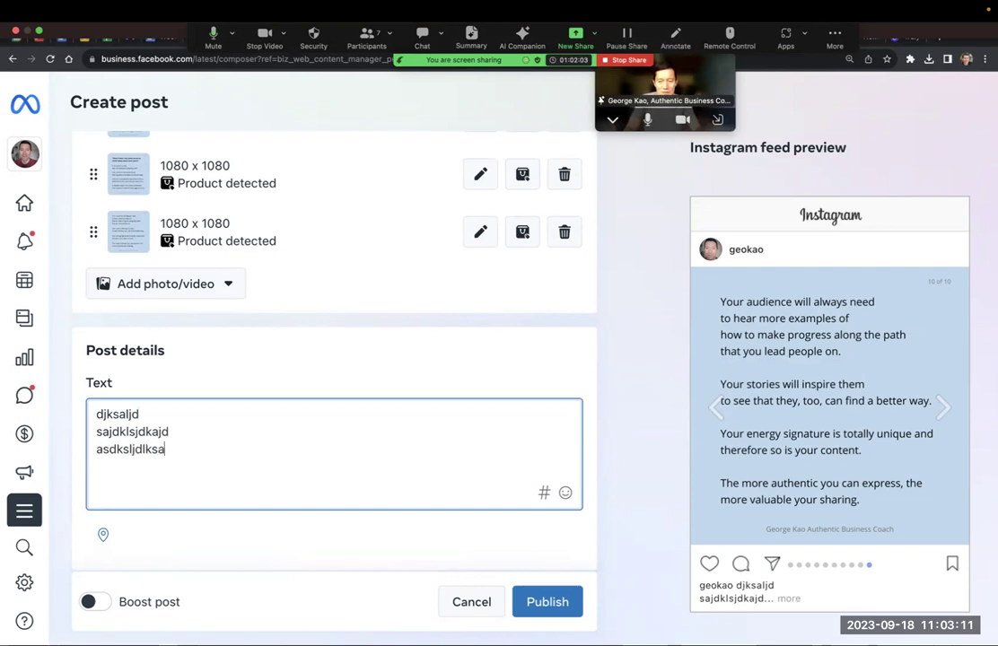
scroll(167, 432, "down", 2)
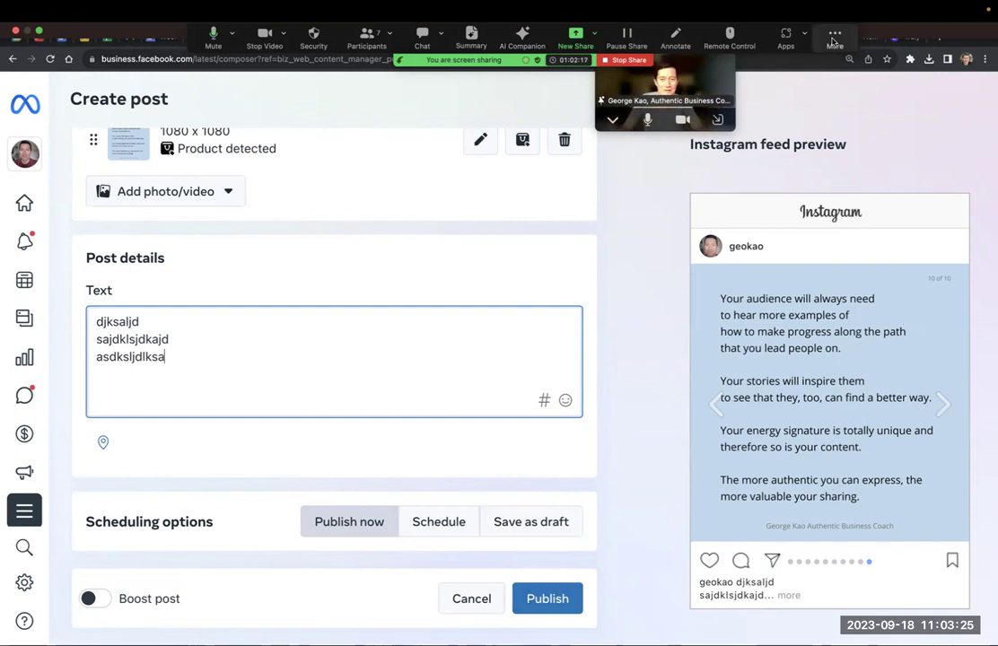
Step: Try adding a text box to the first photo in the photo editor, remove it, and close the editor without applying
scroll(415, 335, "up", 5)
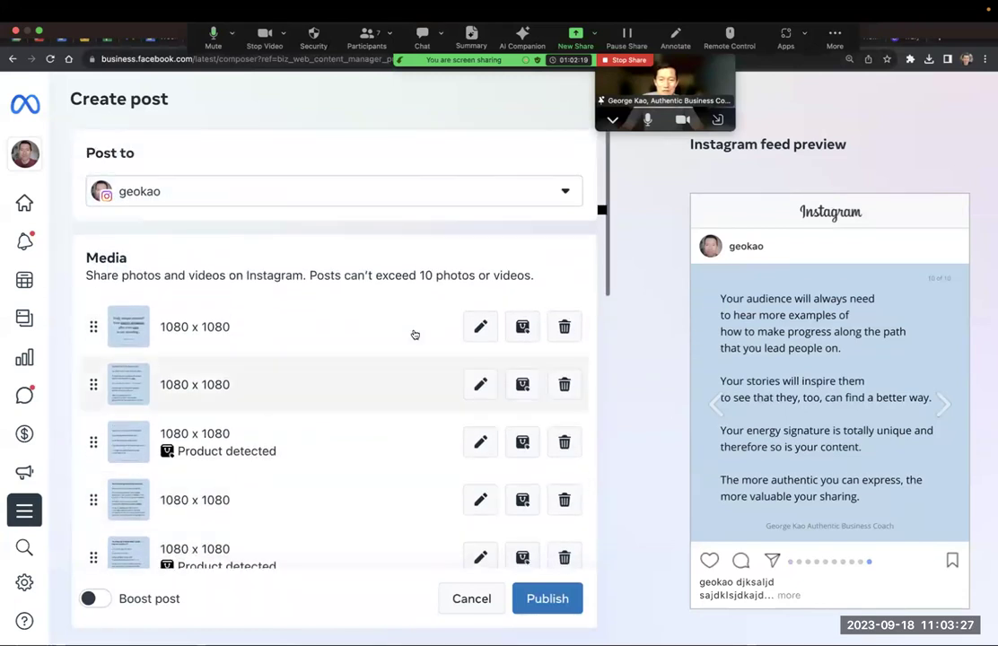
left_click(481, 327)
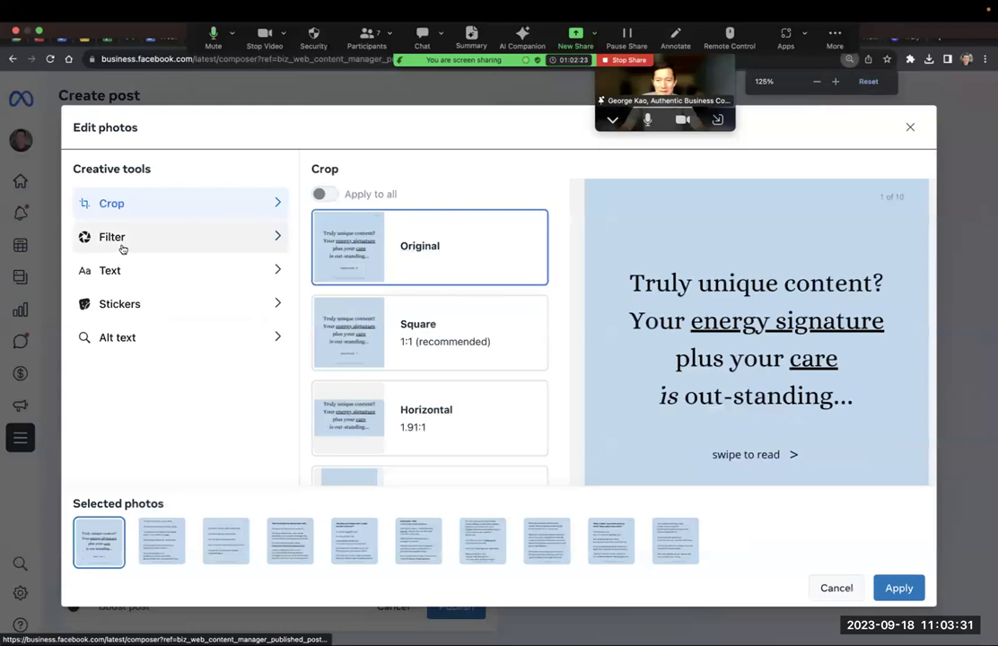
left_click(128, 271)
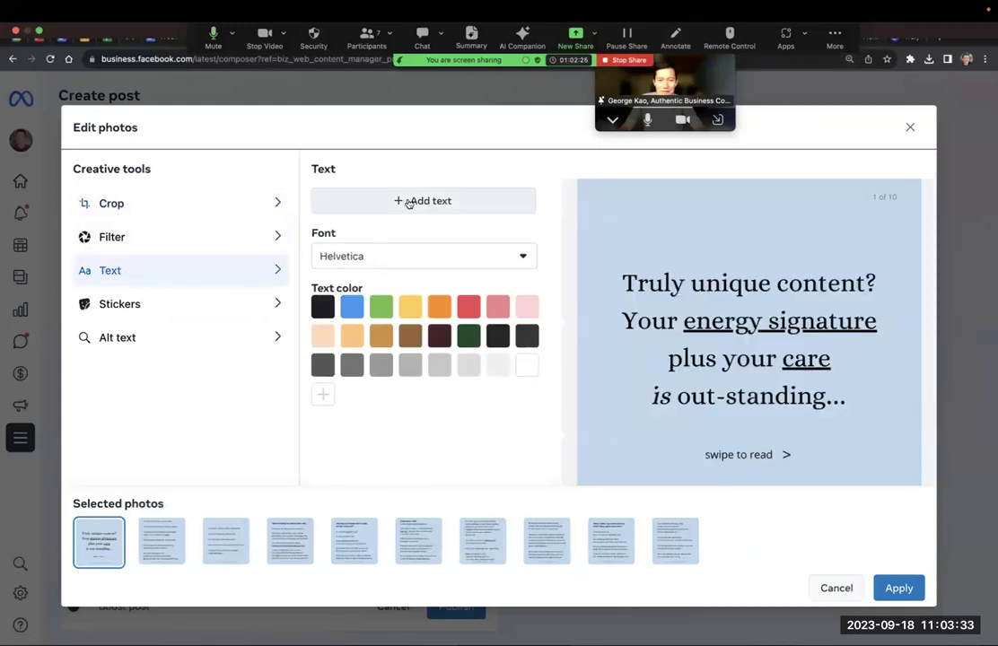
left_click(412, 202)
left_click_drag(604, 247, 668, 250)
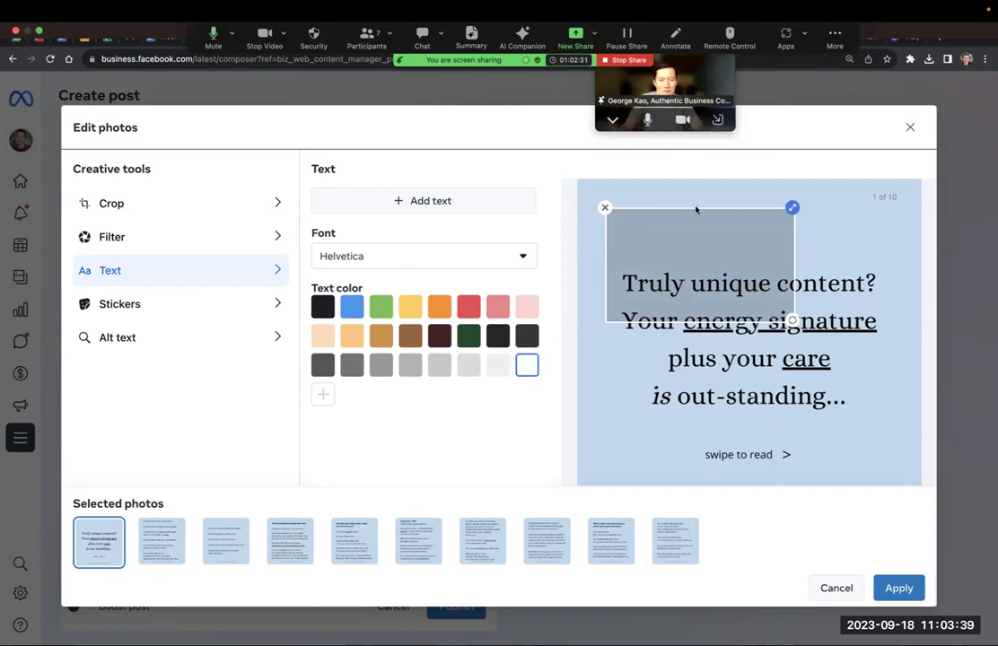
left_click(606, 209)
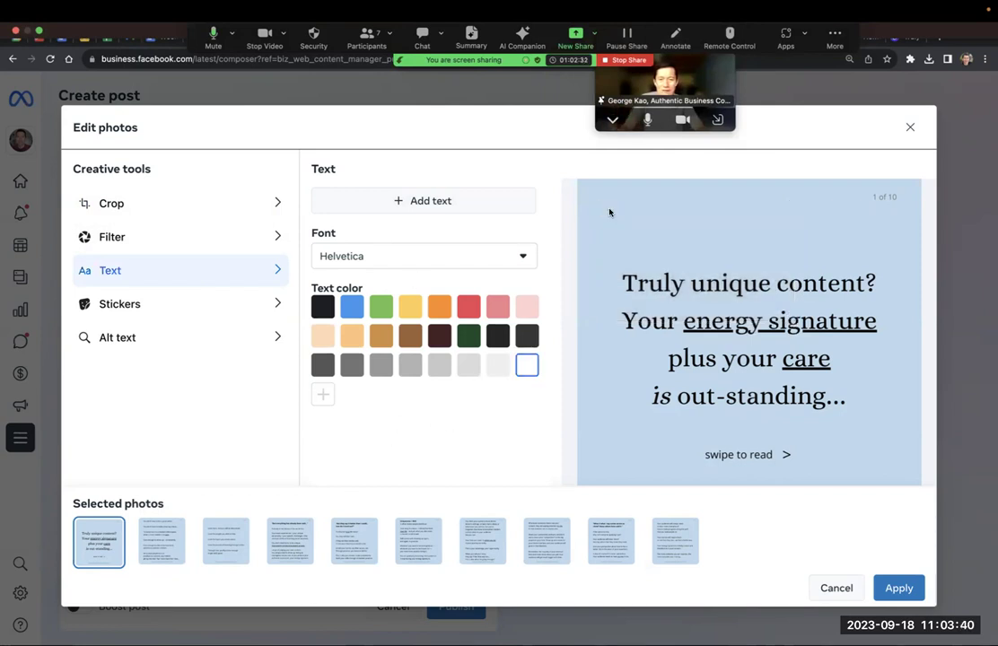
left_click(913, 125)
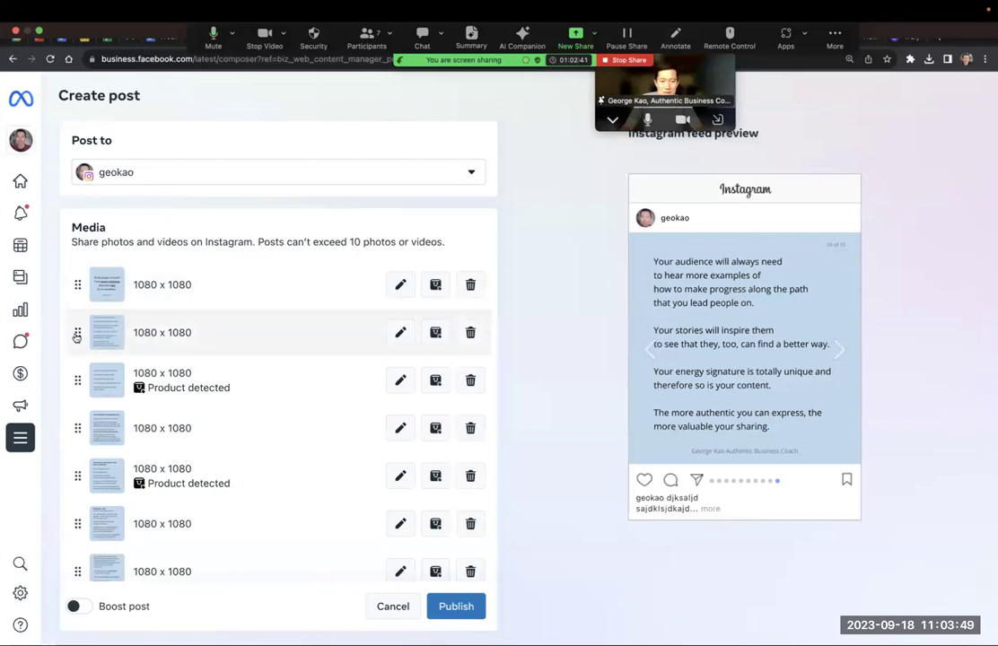
Step: Move the "Truly unique content?" image to second place in the media order and check the first two slides in the feed preview
left_click_drag(78, 286, 79, 333)
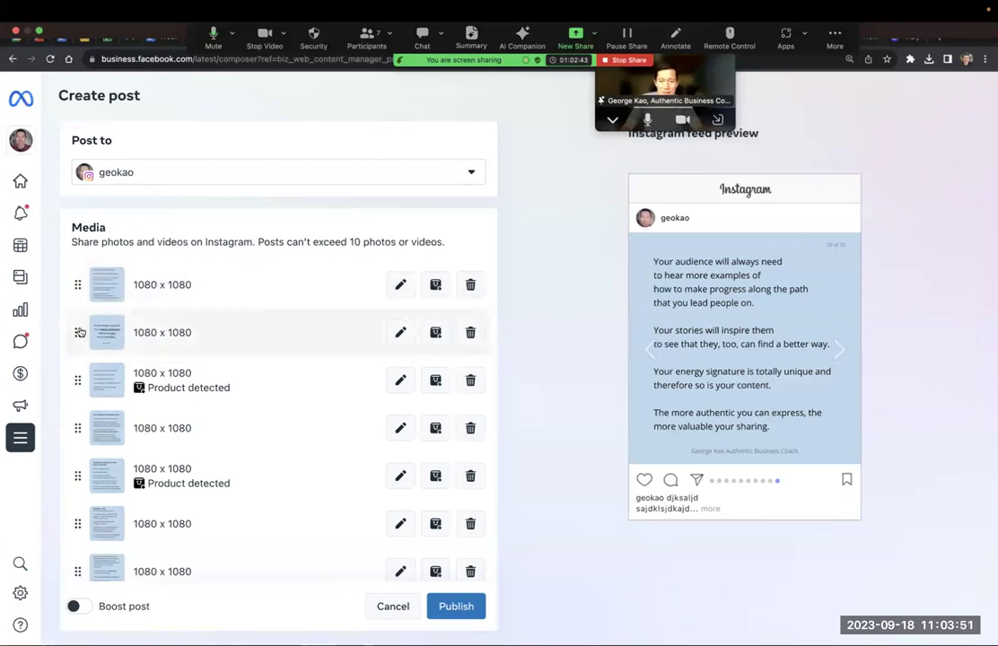
left_click(653, 353)
left_click(653, 353)
left_click(653, 352)
left_click(653, 353)
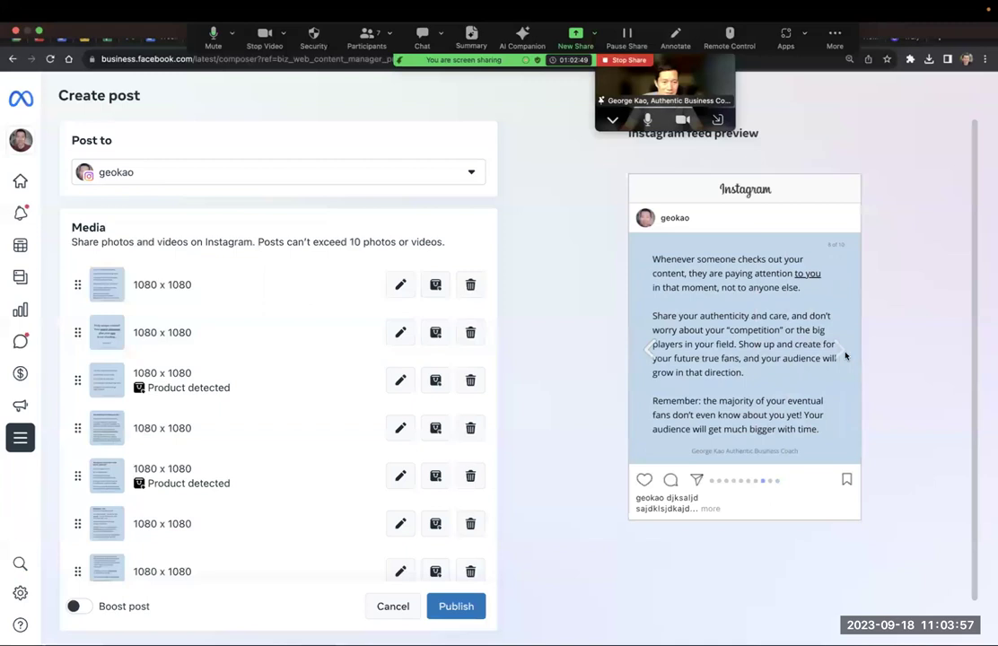
left_click(844, 355)
left_click(842, 353)
left_click(839, 350)
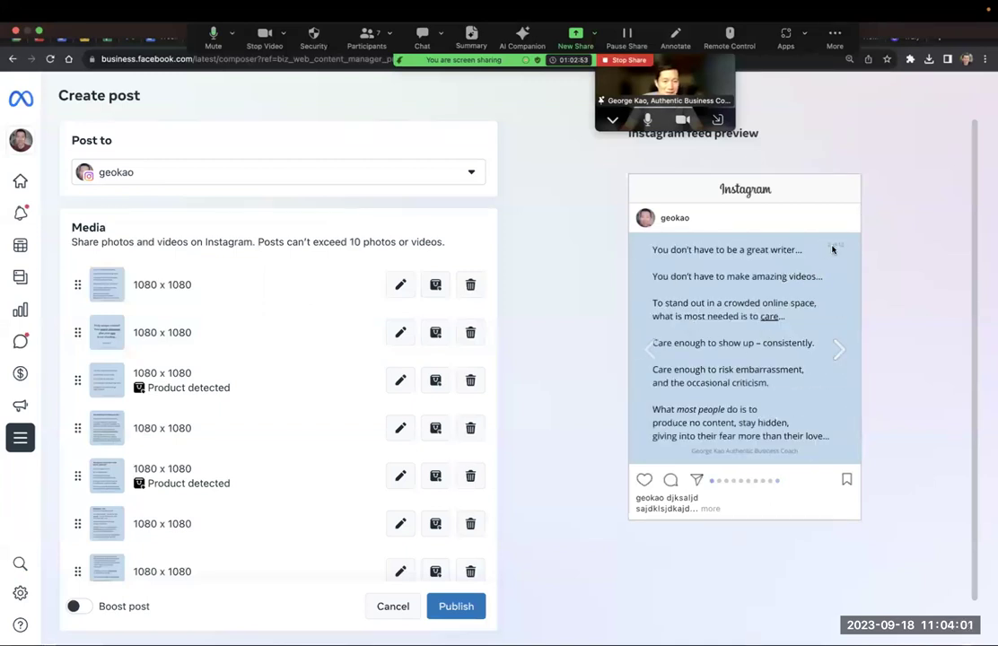
left_click(838, 349)
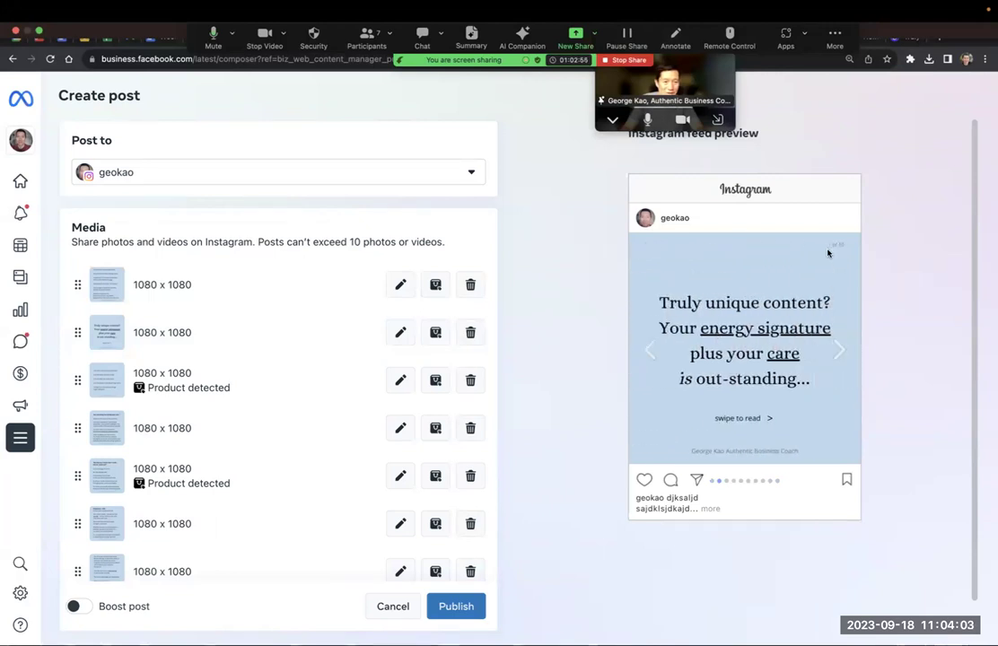
left_click(650, 349)
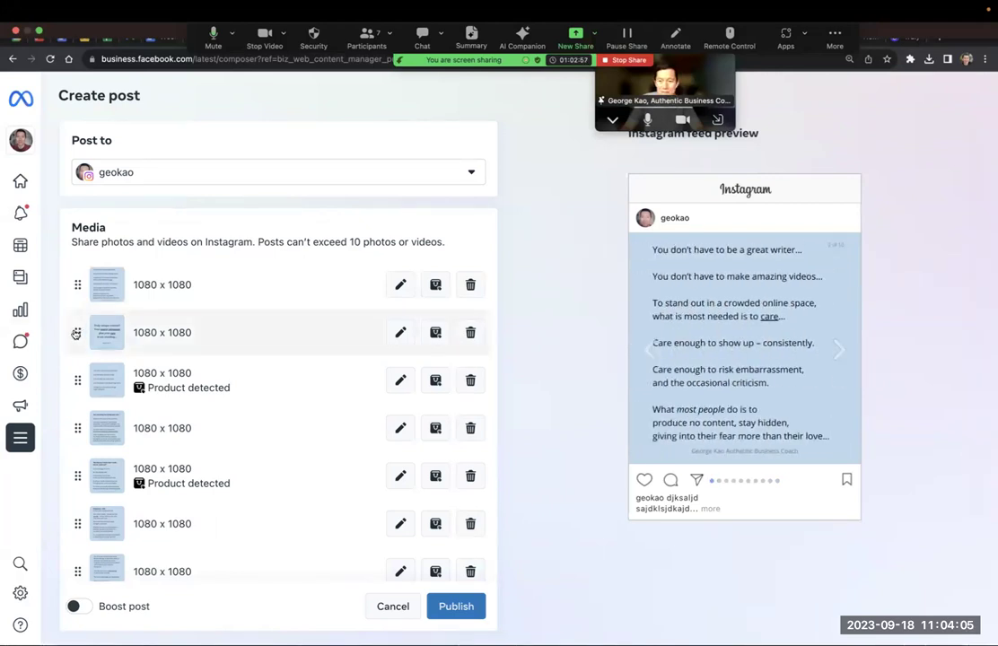
Step: Move the "Truly unique content?" image back to first place and review the order in the preview and media list
left_click_drag(76, 333, 79, 283)
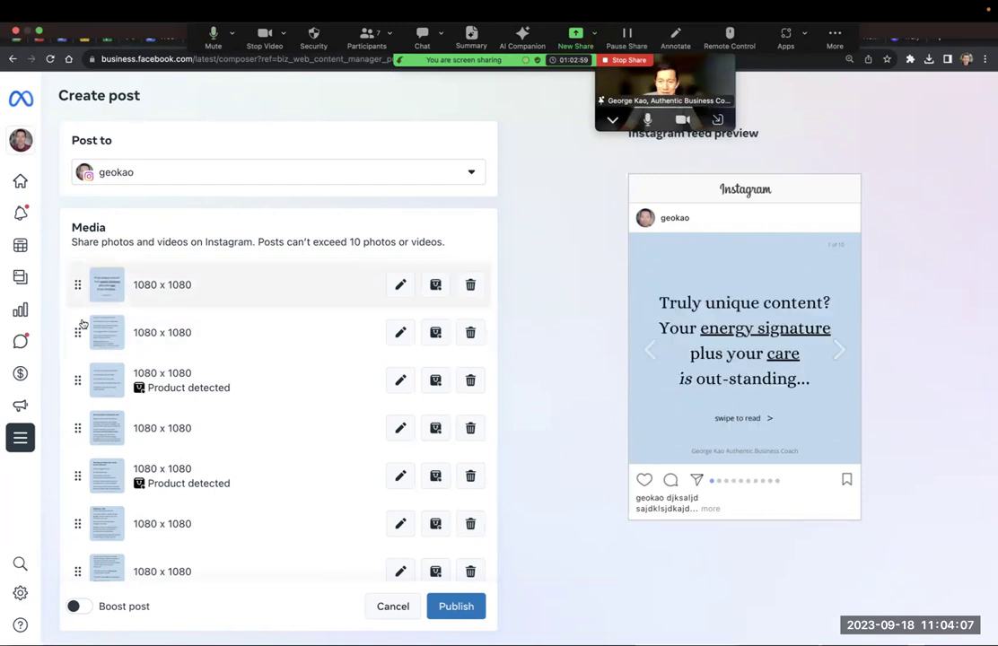
left_click(835, 357)
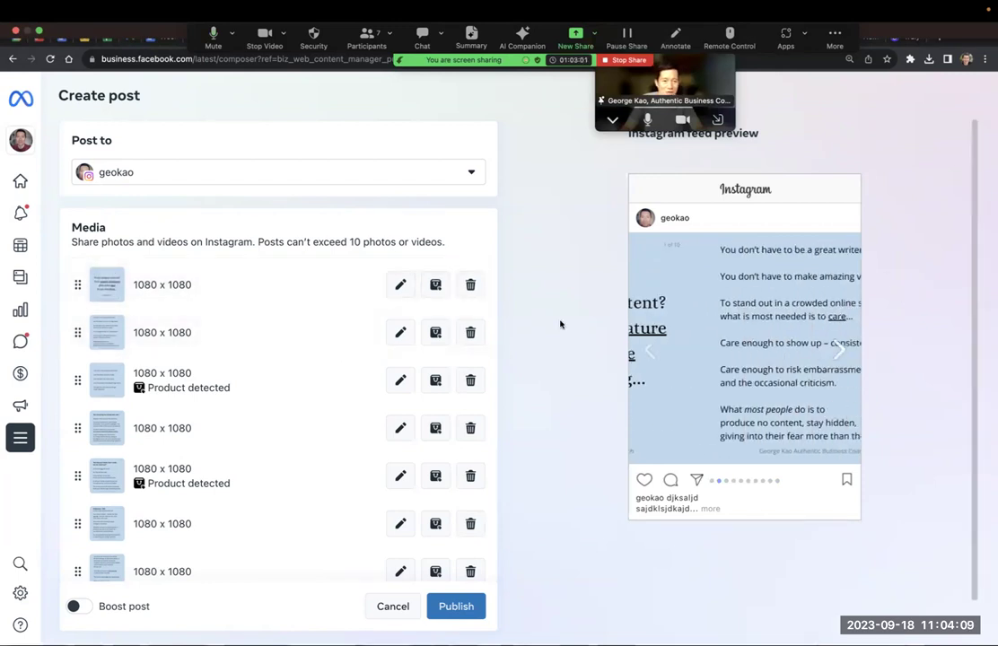
scroll(240, 415, "down", 2)
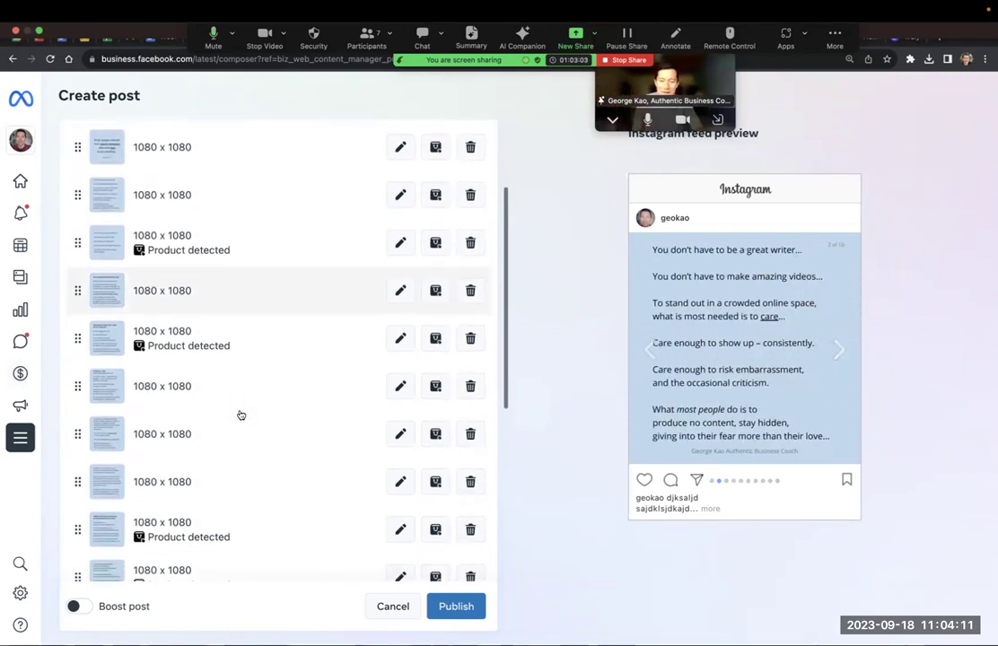
scroll(240, 415, "up", 3)
scroll(240, 415, "down", 8)
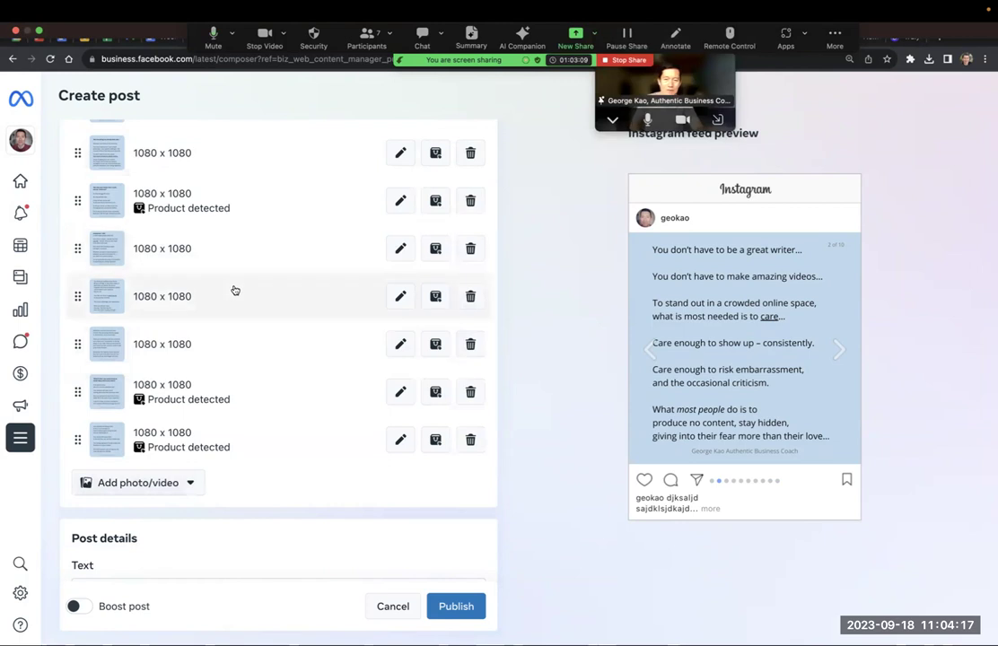
scroll(234, 290, "up", 5)
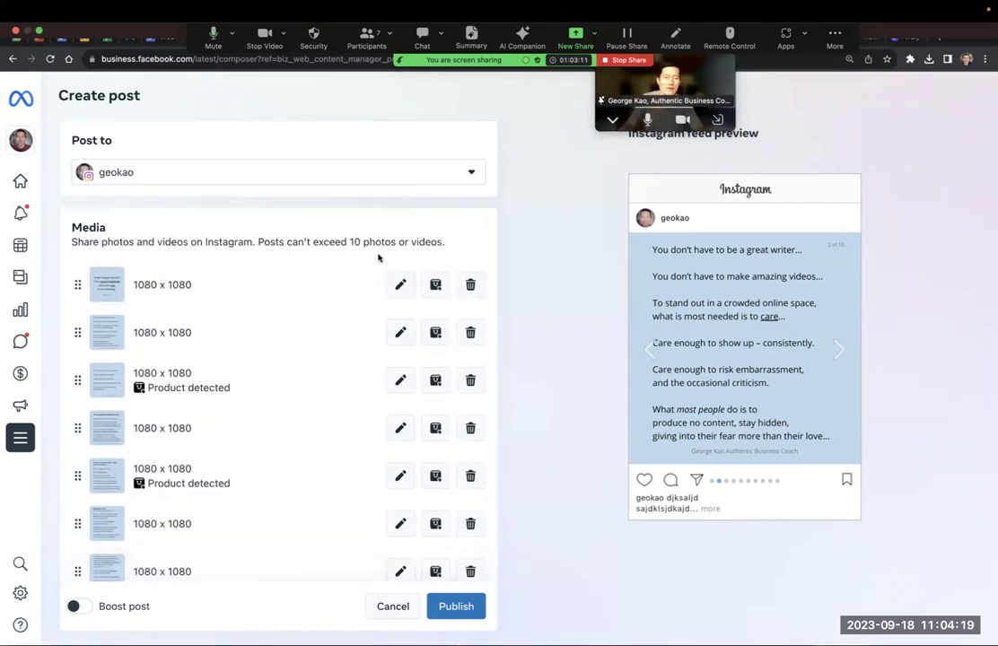